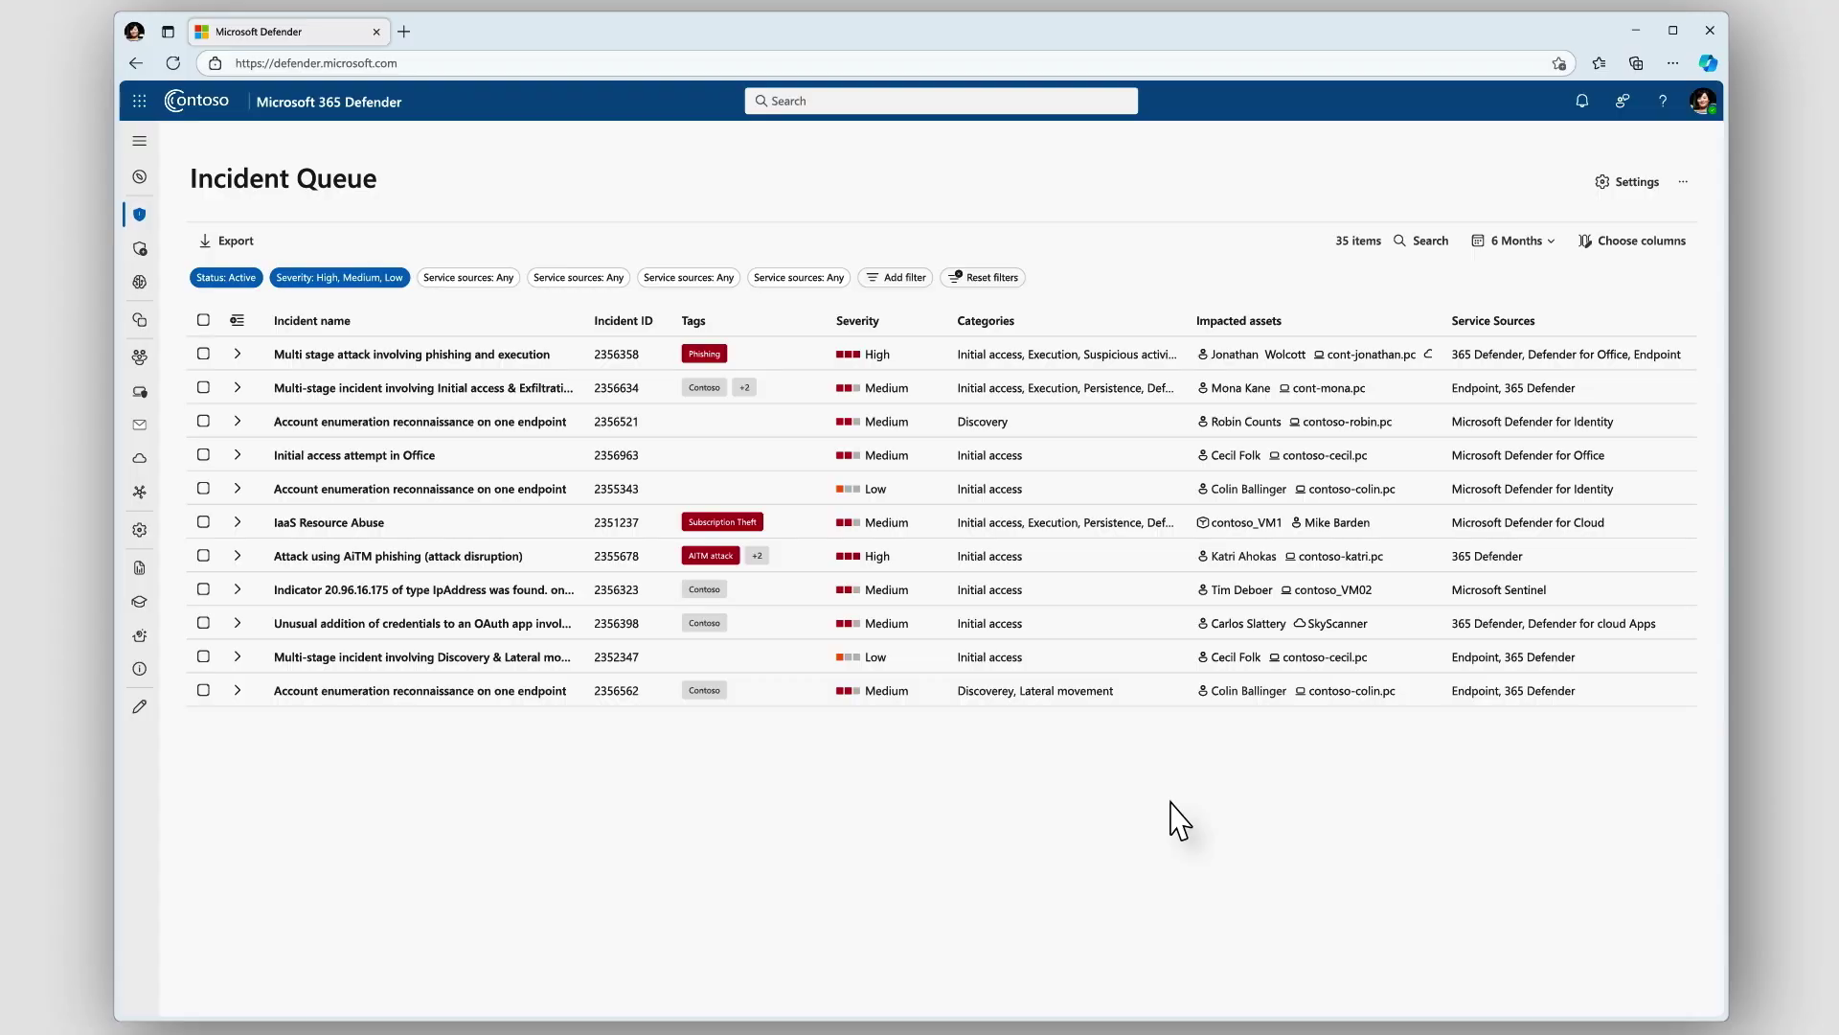
# Open the 'Multi stage attack involving phishing and execution' incident and expand its full Copilot summary
pyautogui.click(503, 360)
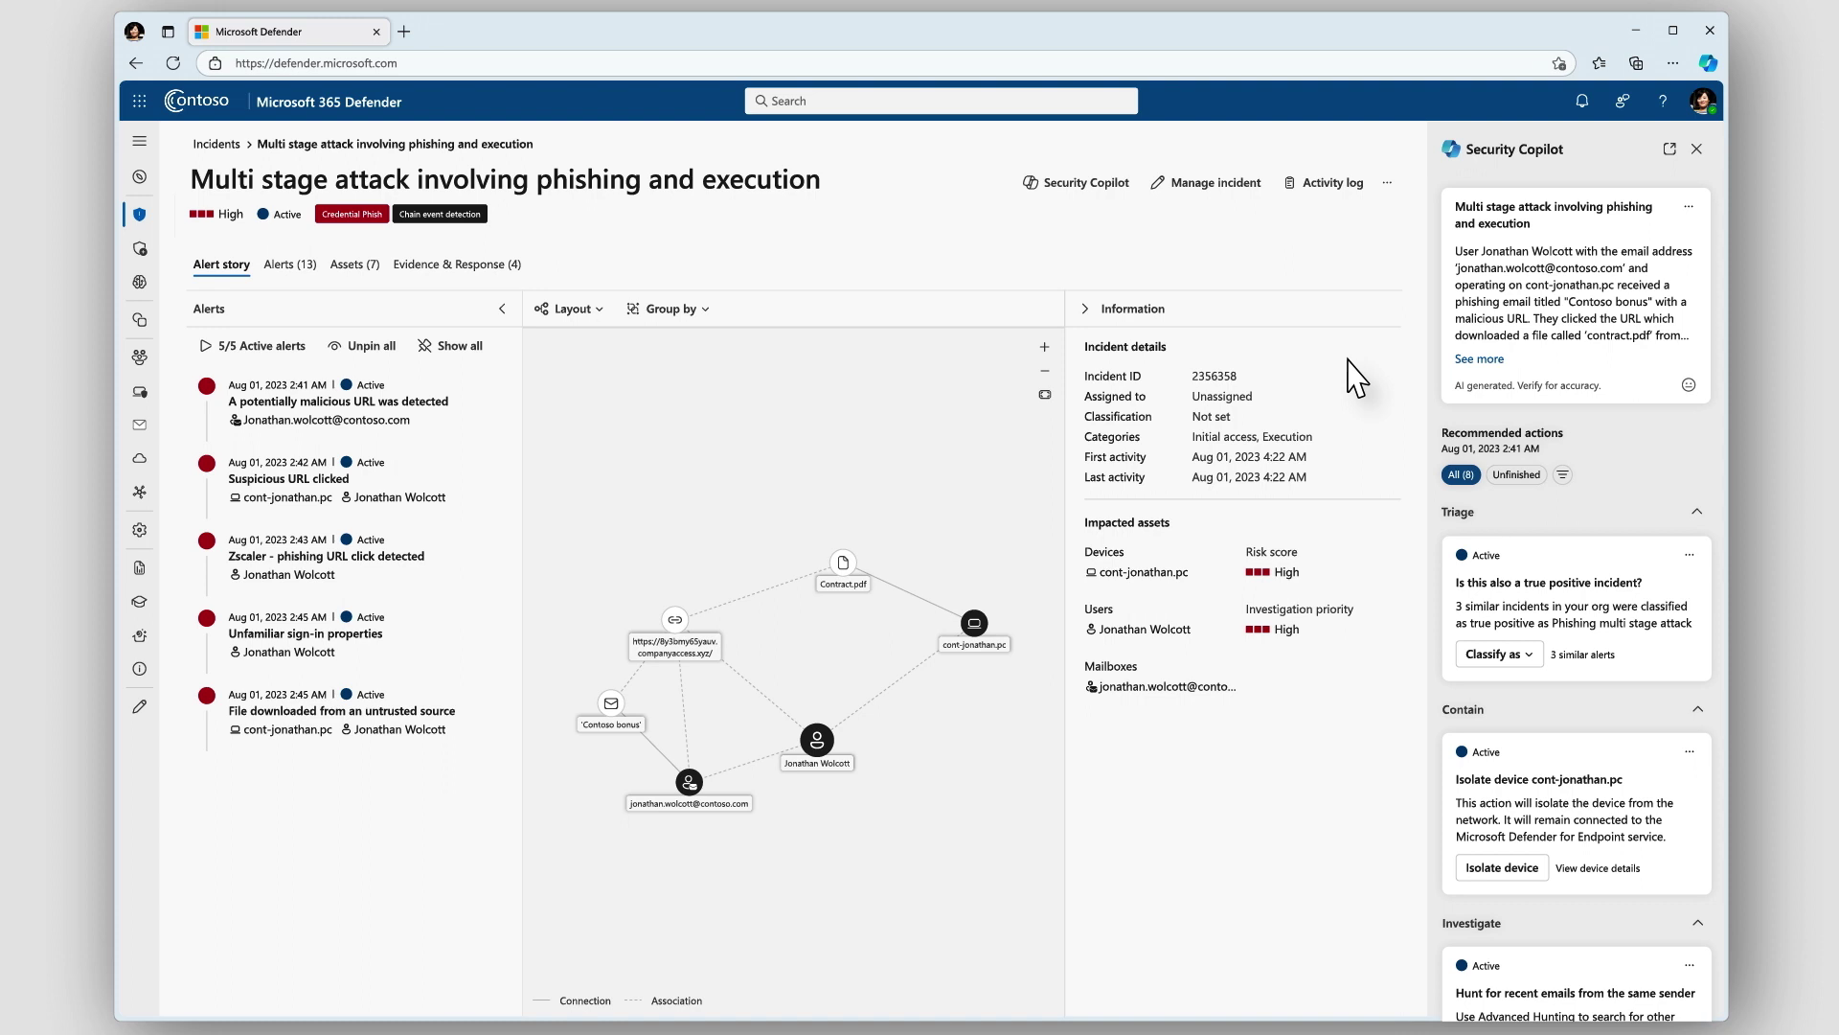
pyautogui.click(1480, 359)
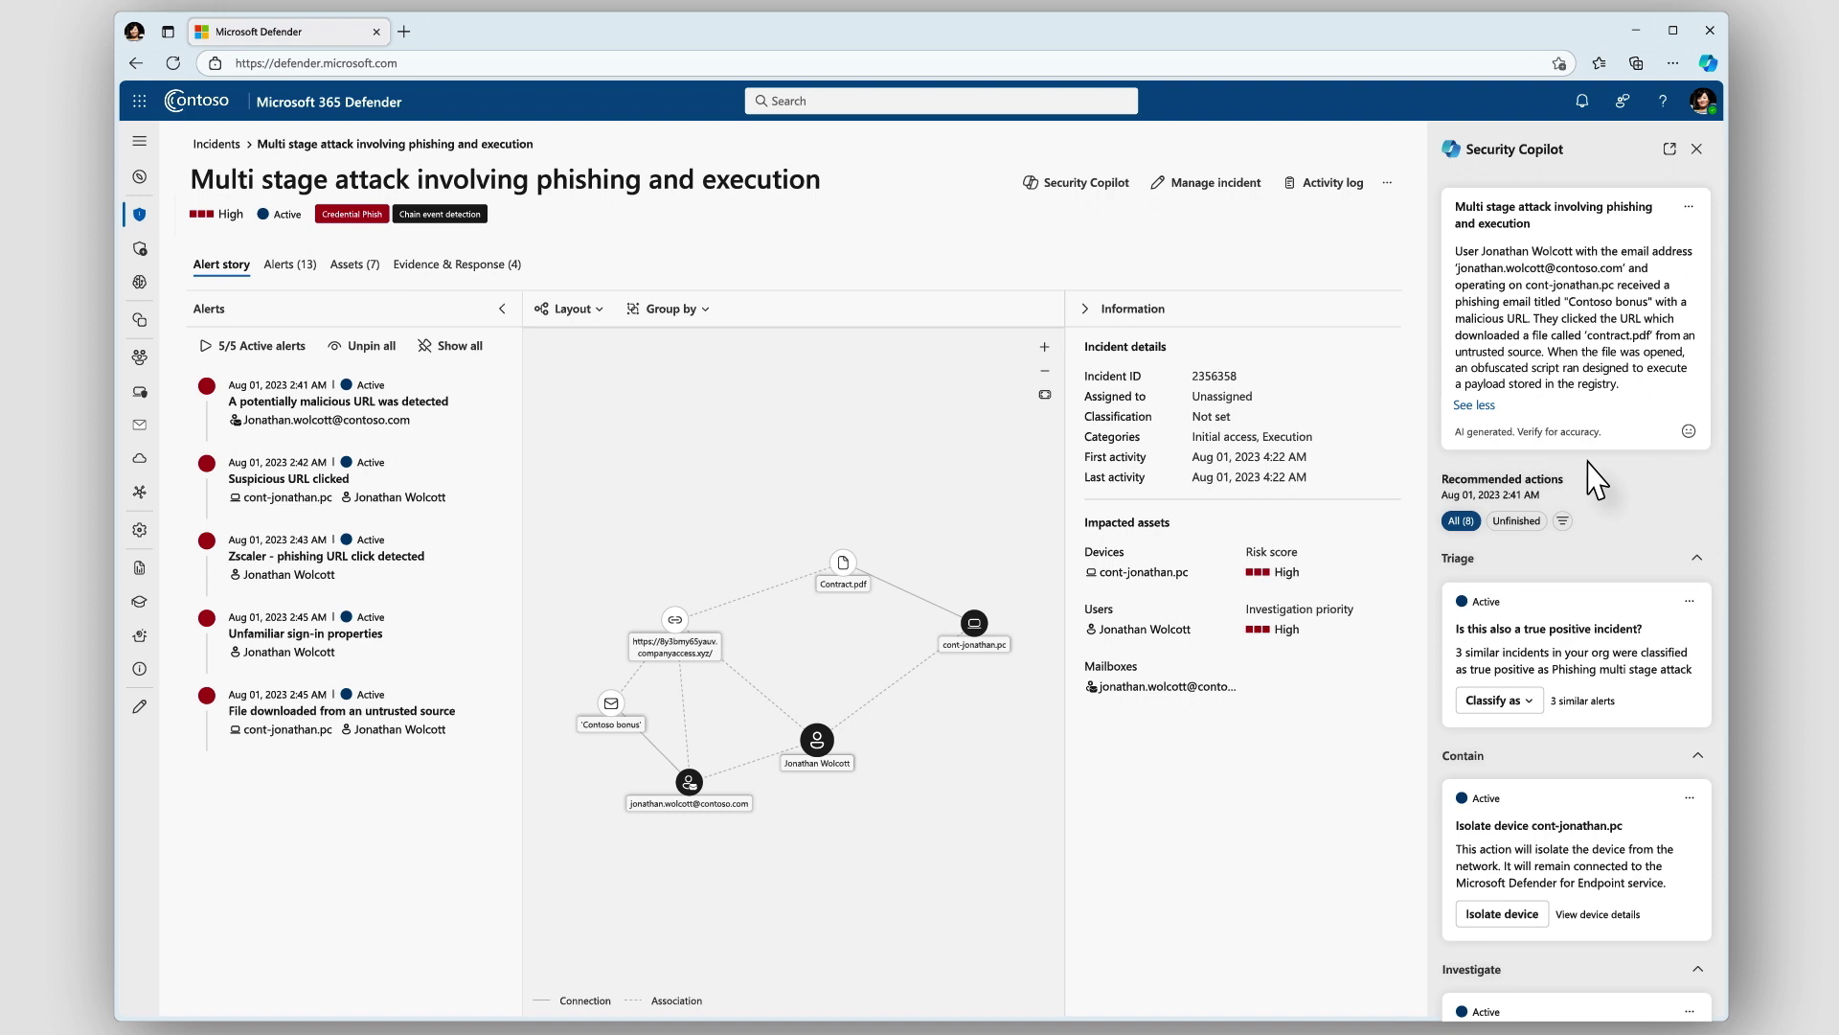
pyautogui.scroll(-3, 1596, 479)
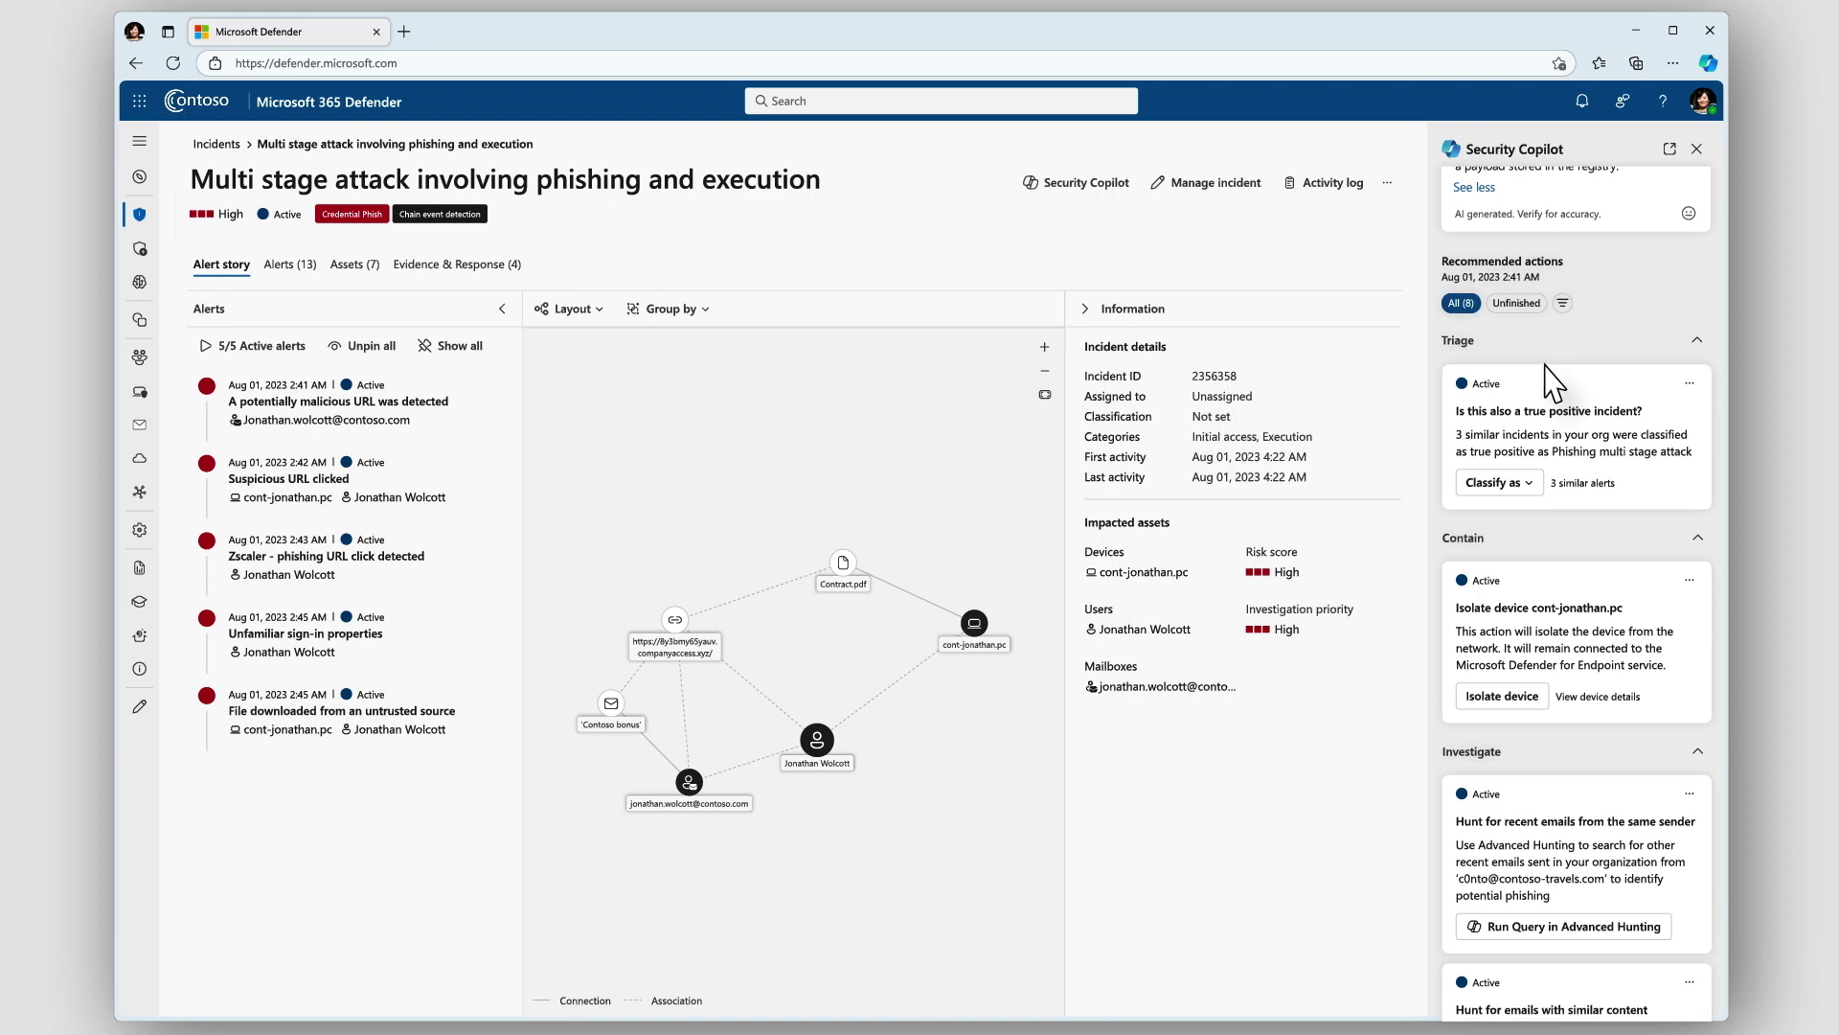
# Classify the incident as Phishing from the Copilot panel
pyautogui.scroll(-2, 1553, 383)
pyautogui.click(1500, 287)
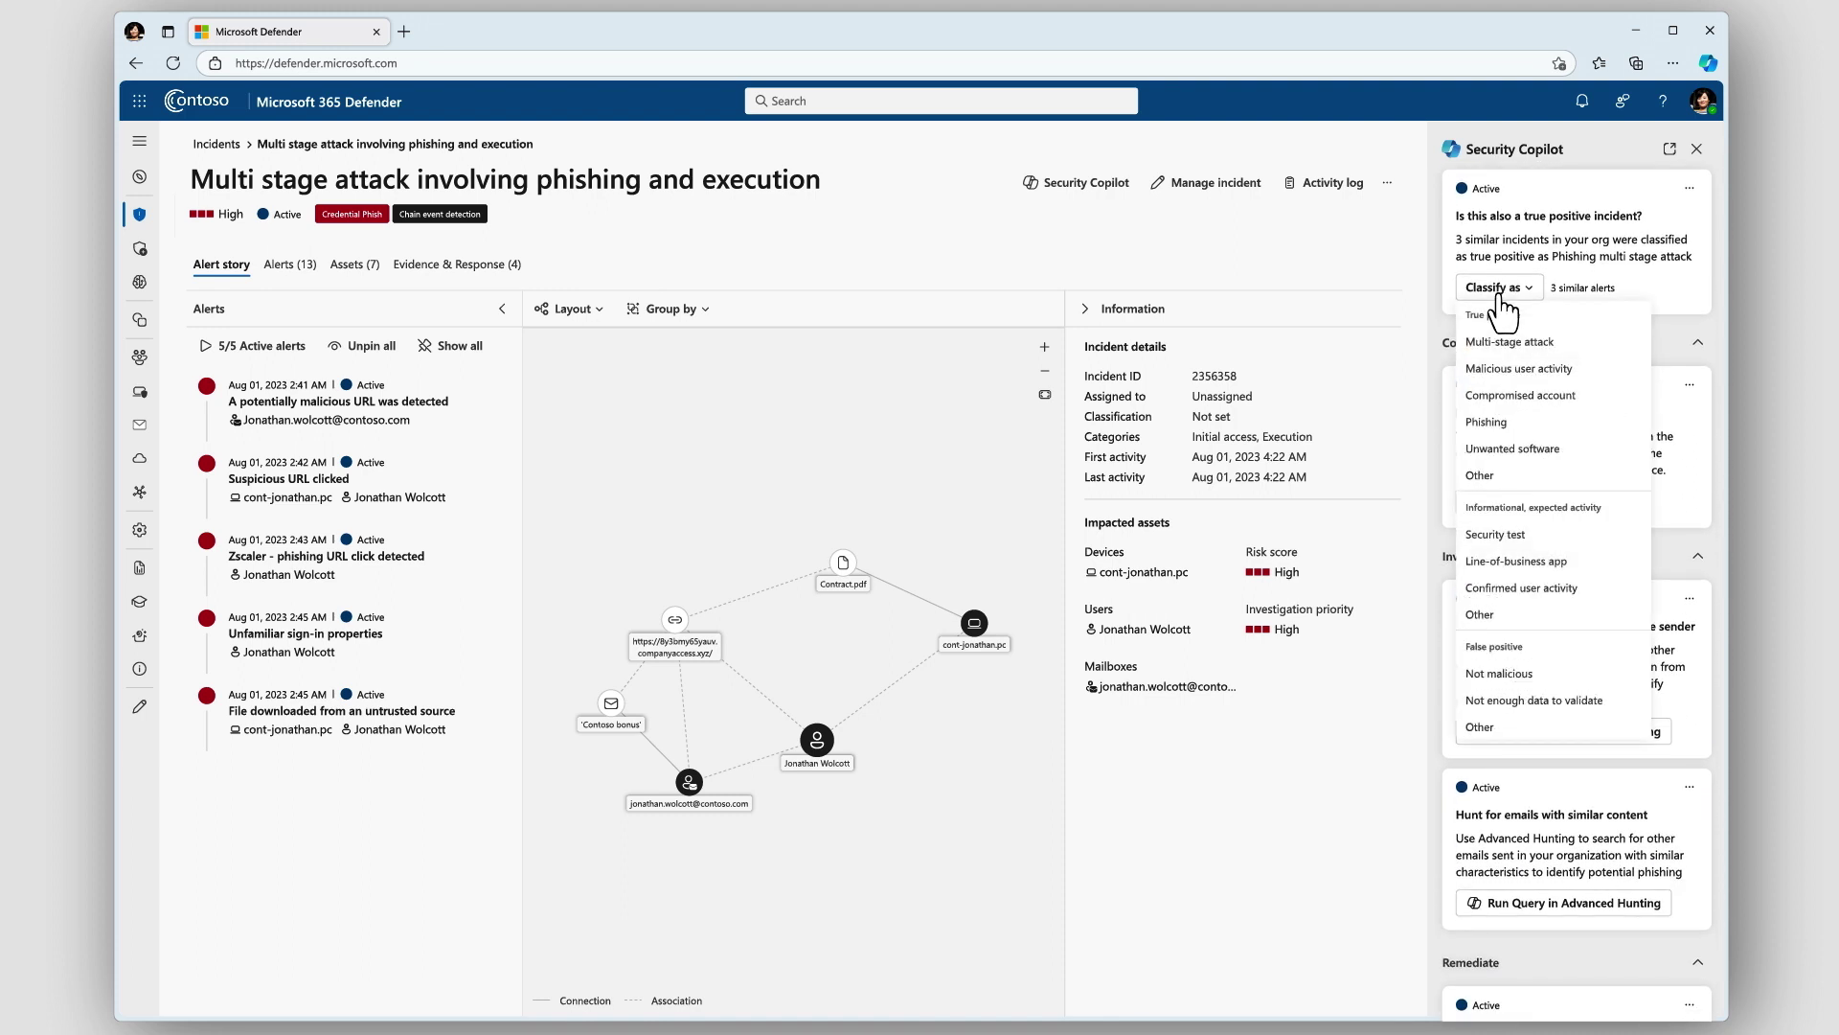
pyautogui.click(1522, 423)
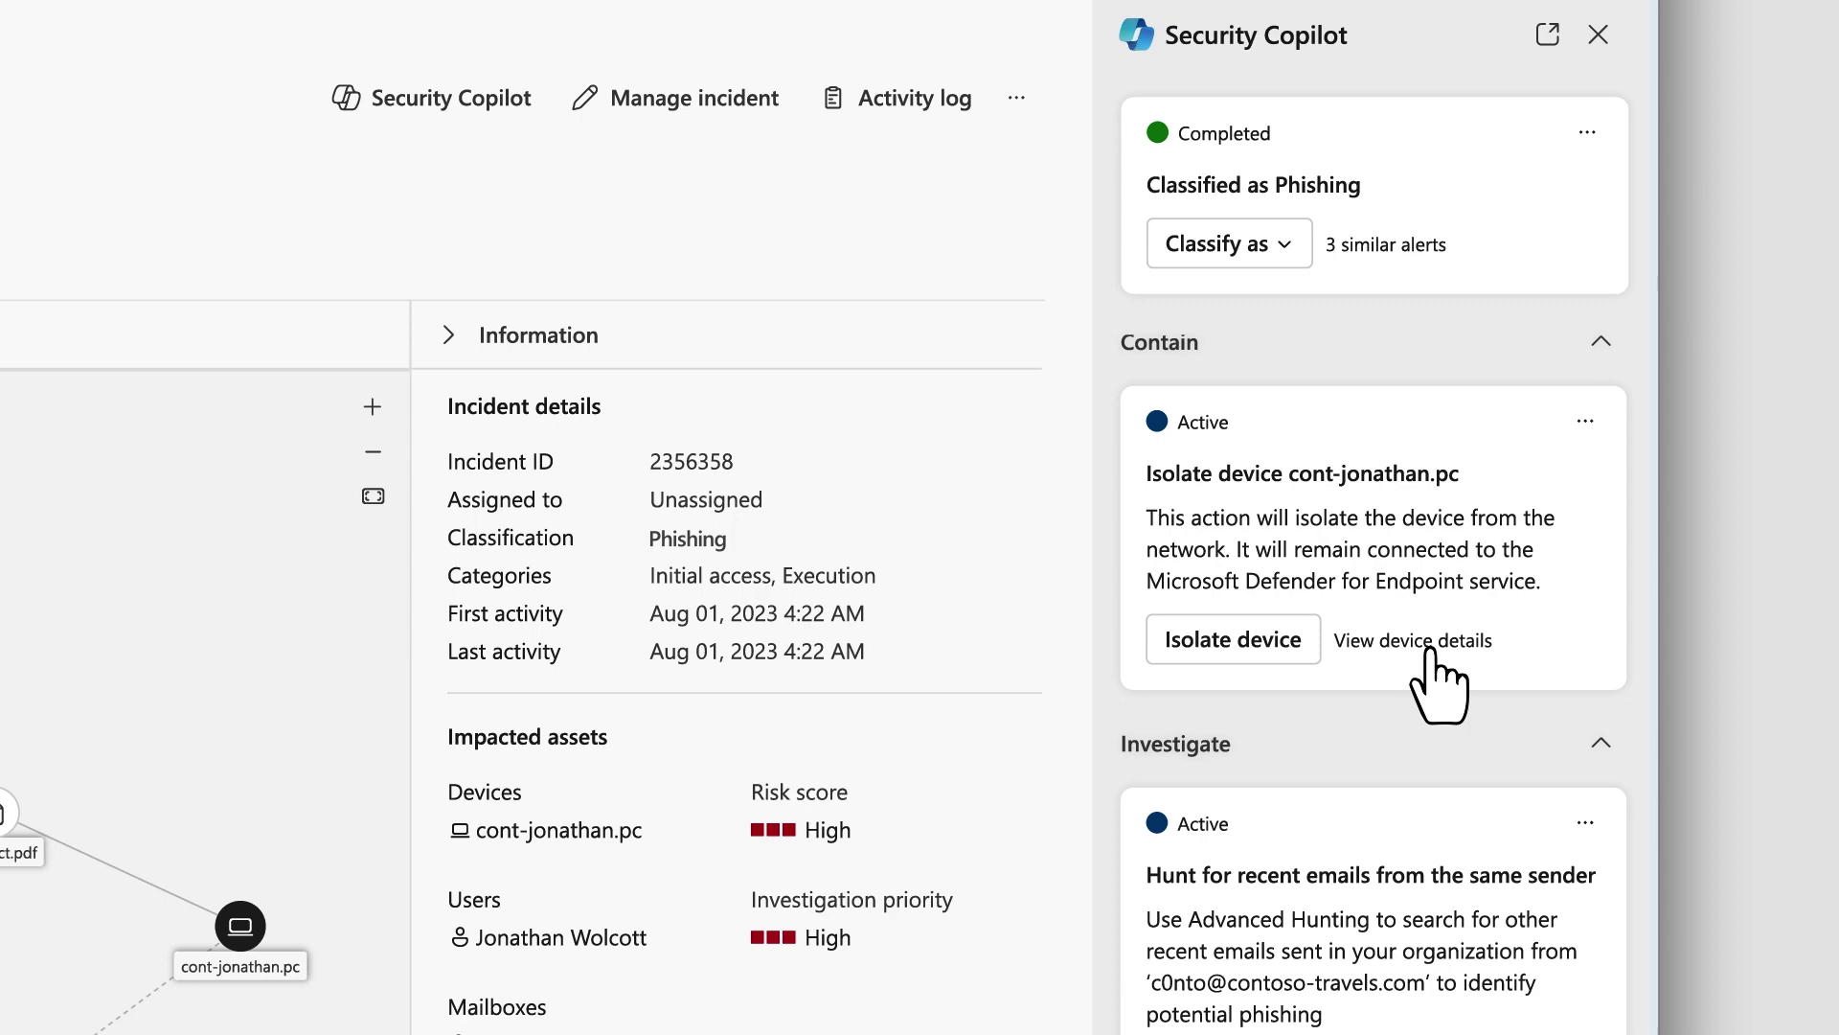
# Isolate the compromised laptop from the network and return to the incident details
pyautogui.click(1430, 652)
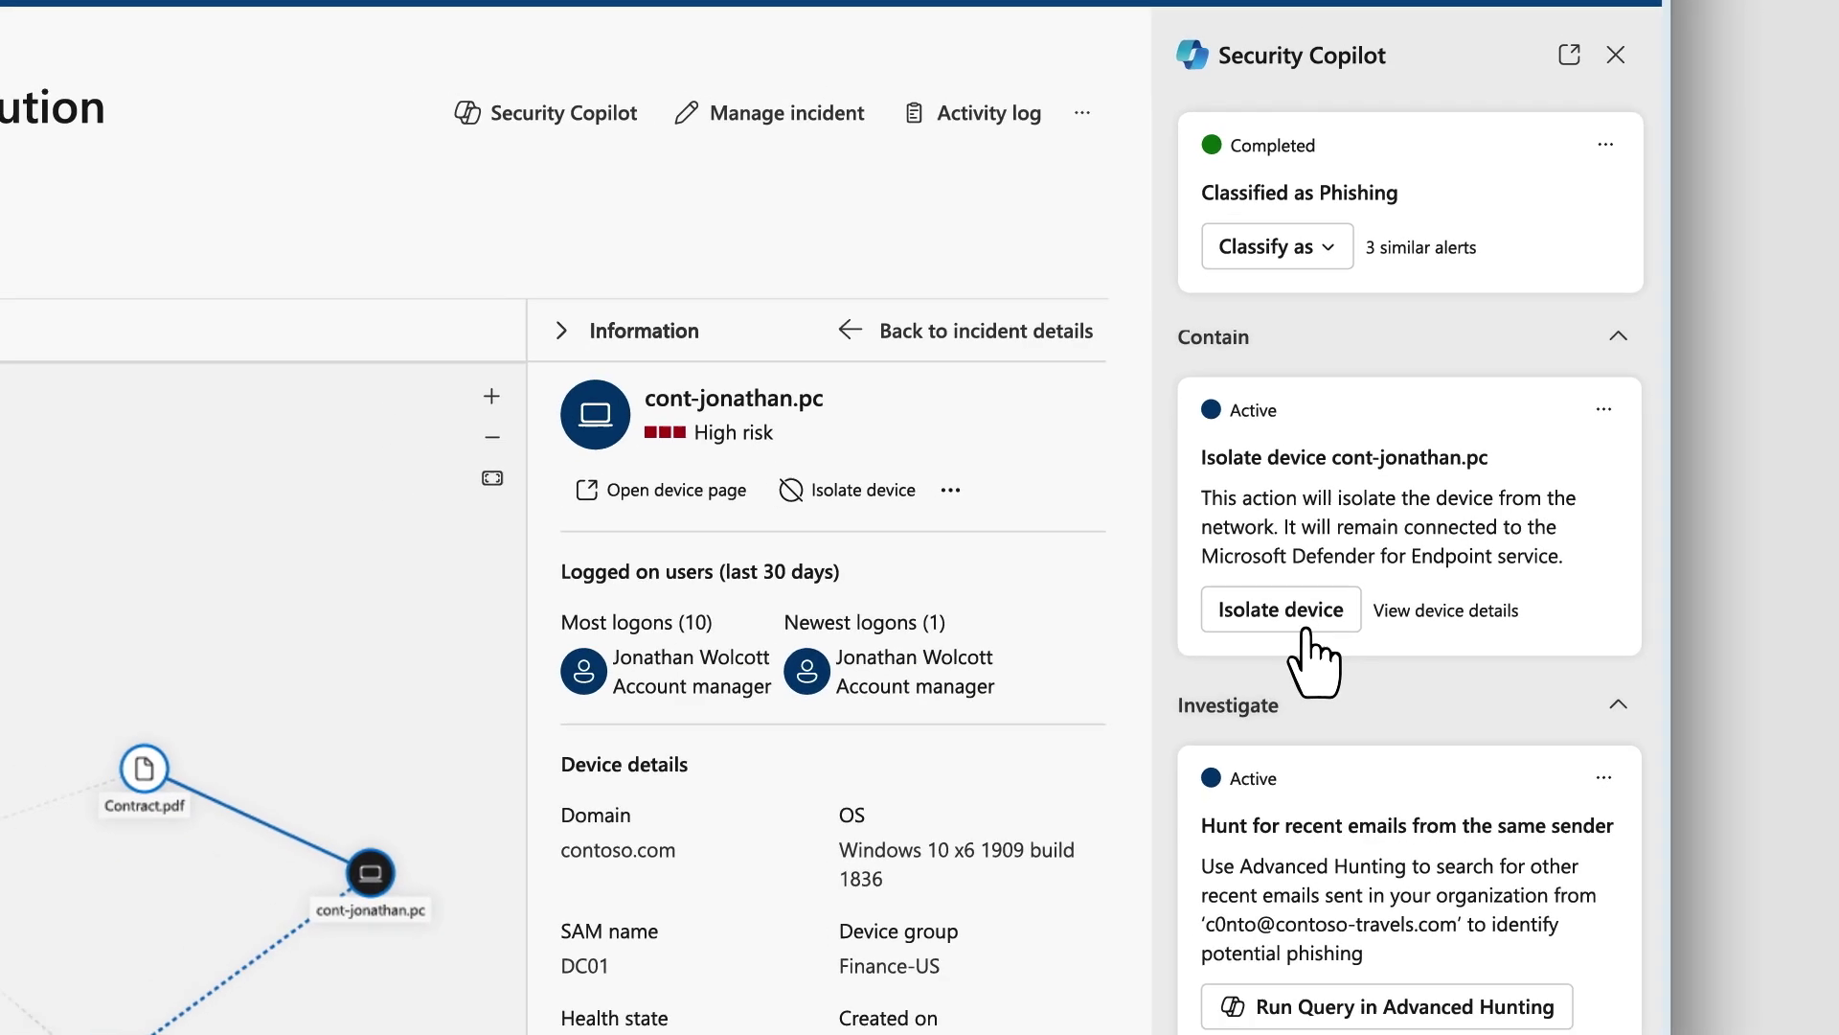
pyautogui.click(1303, 623)
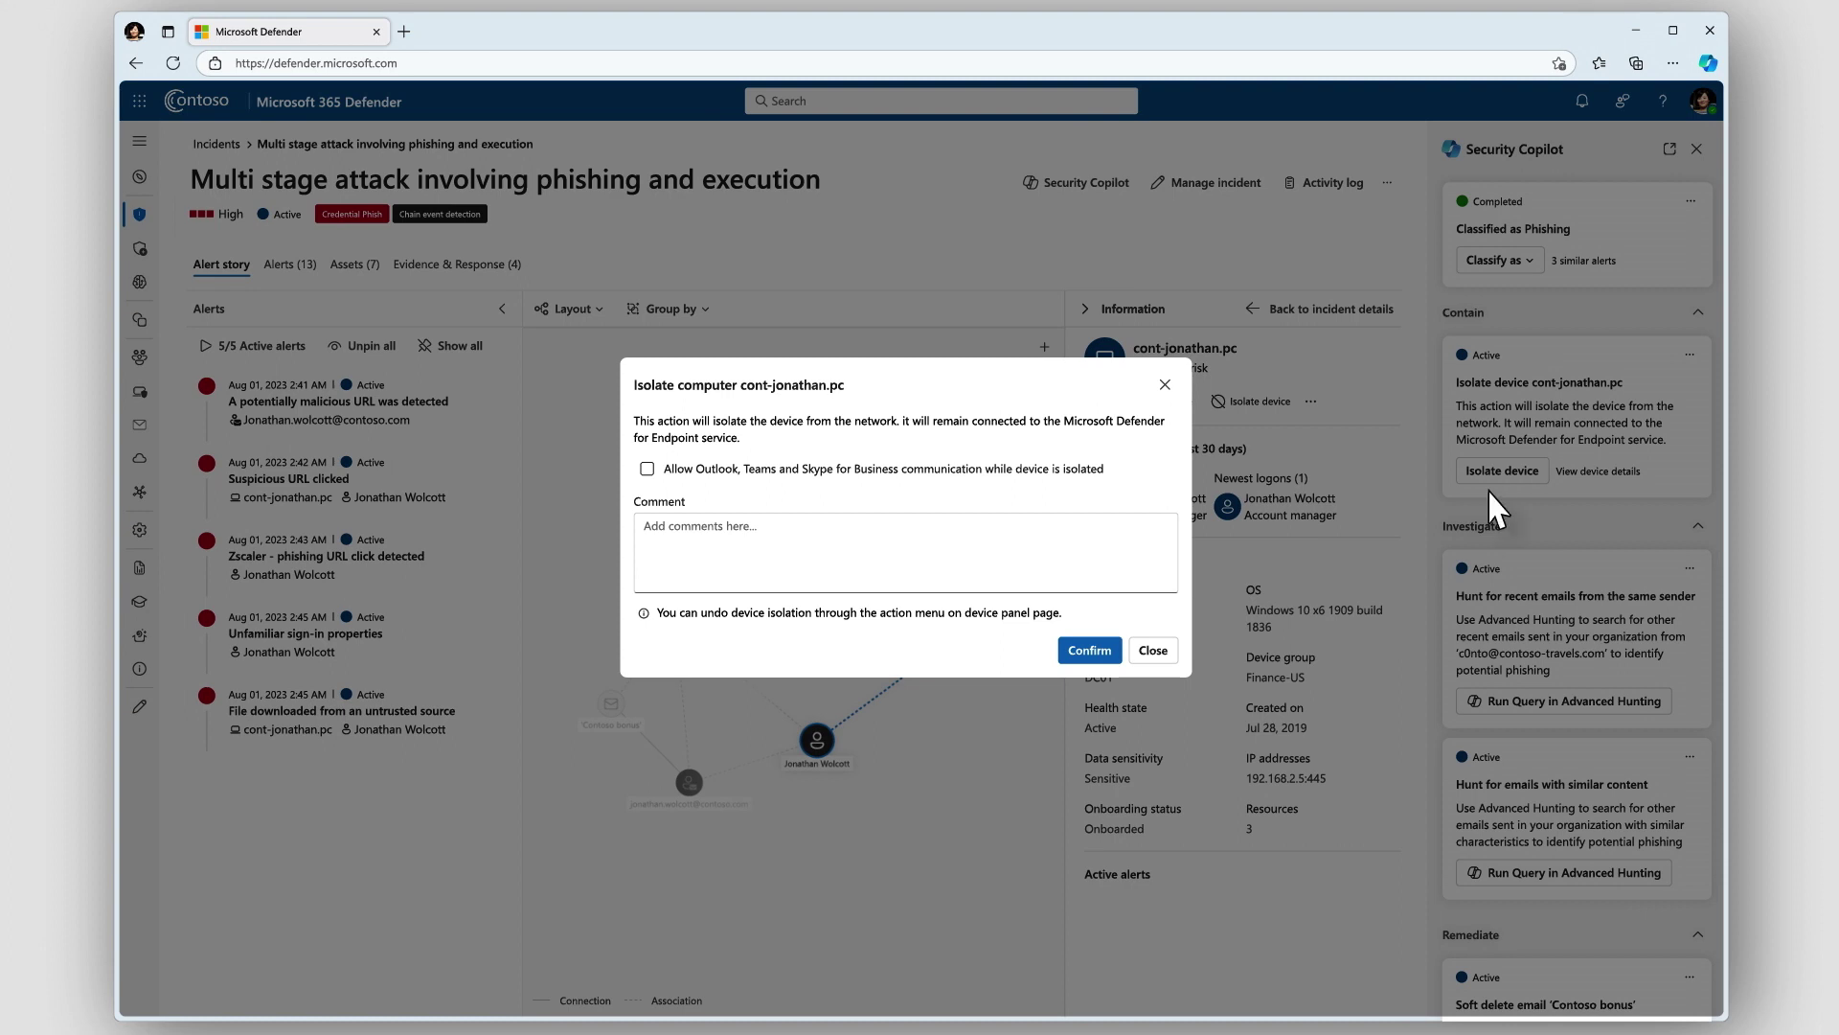
pyautogui.click(1097, 653)
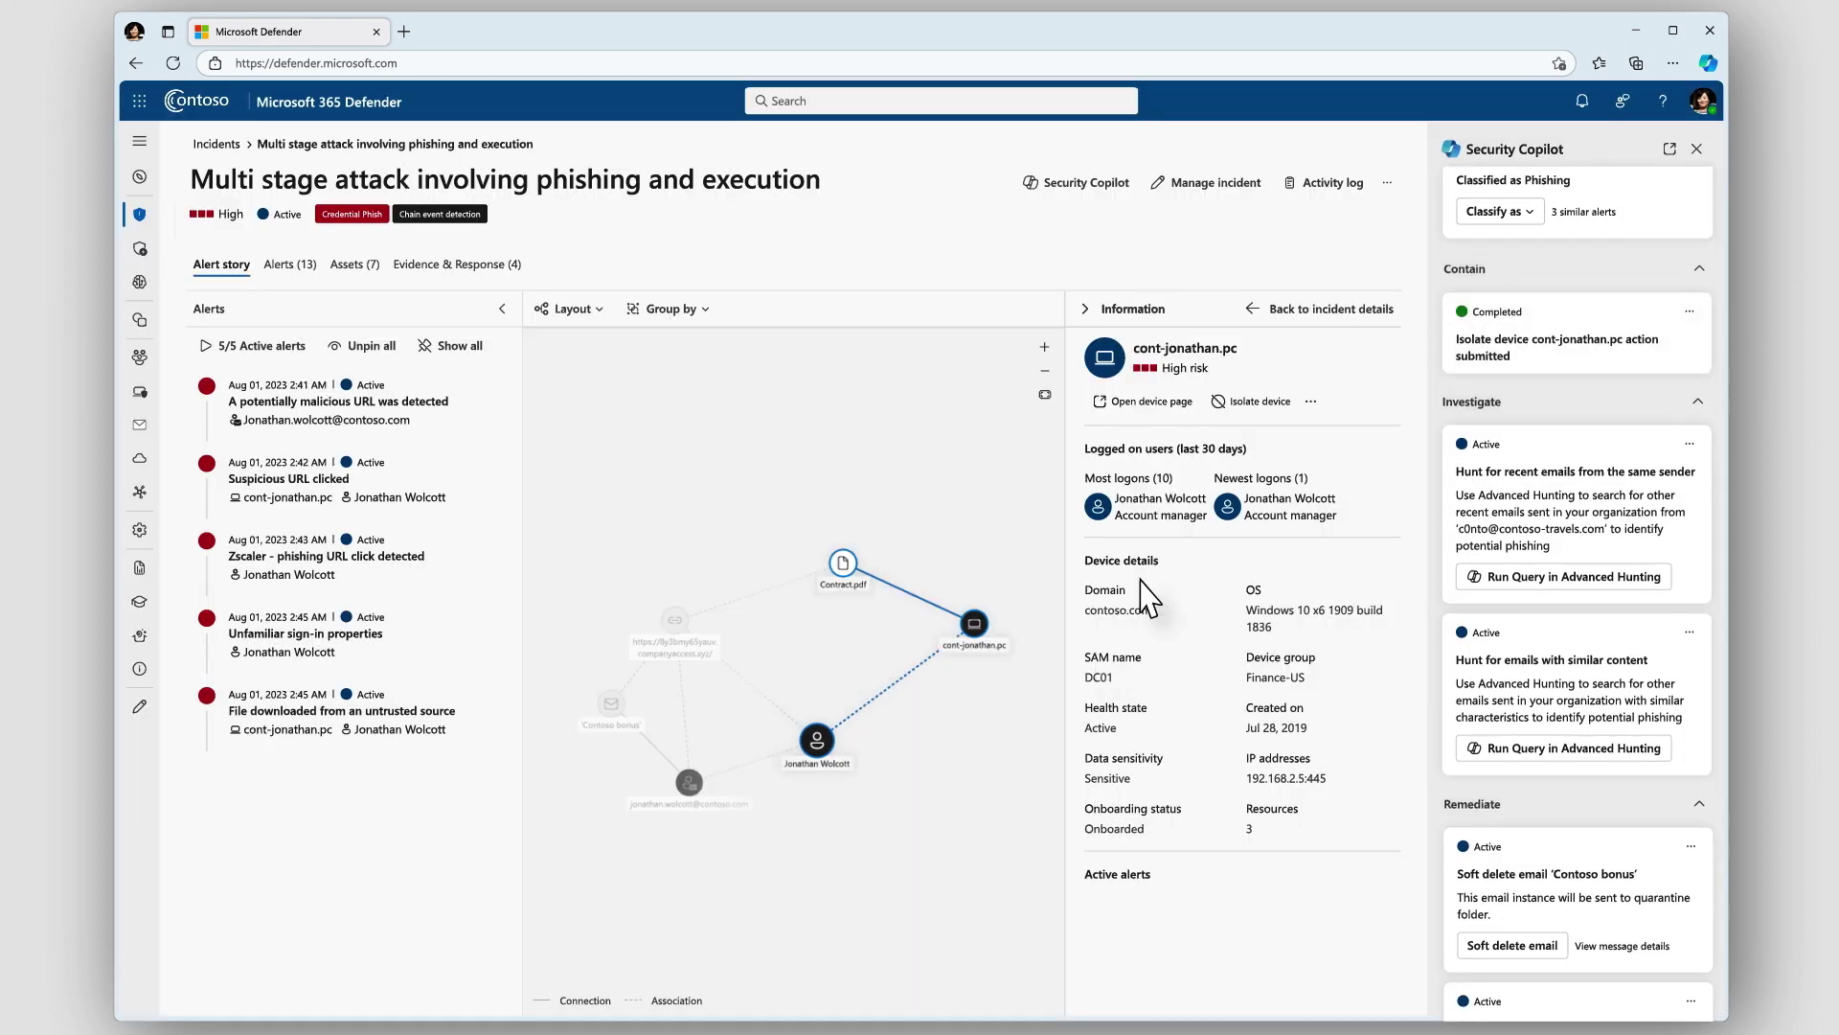
pyautogui.click(1304, 310)
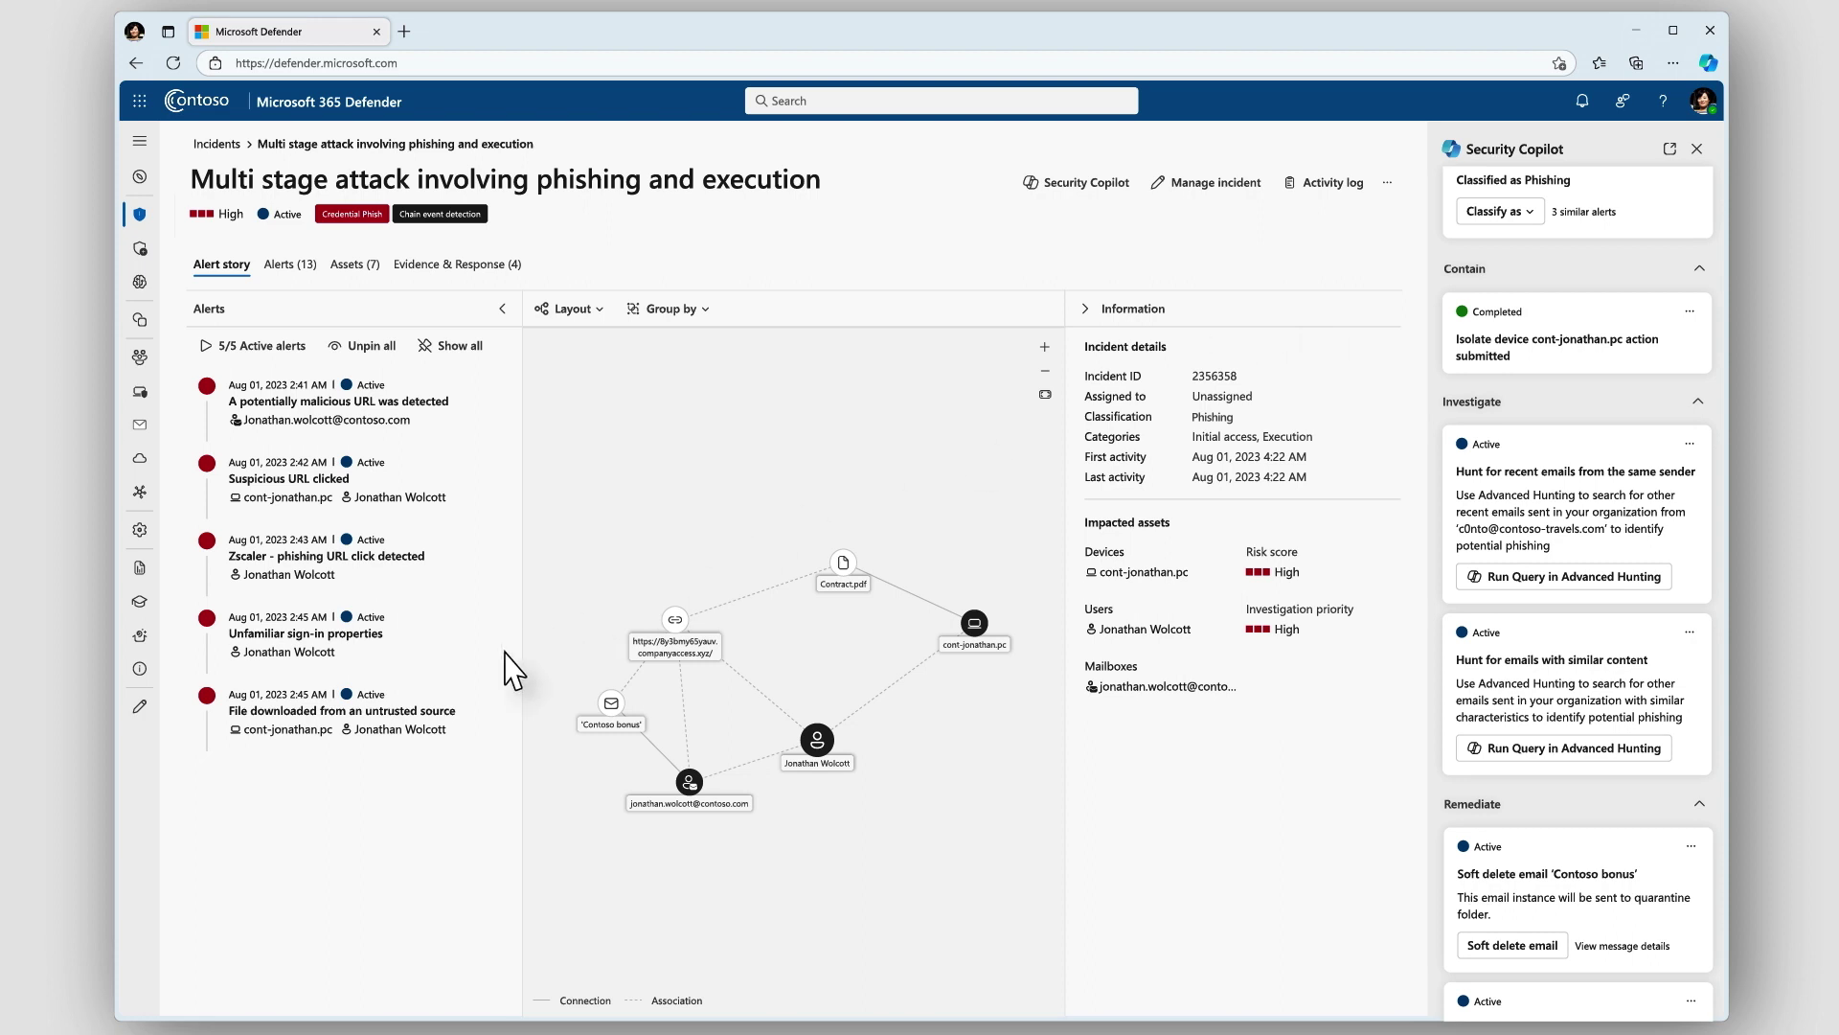
pyautogui.click(393, 735)
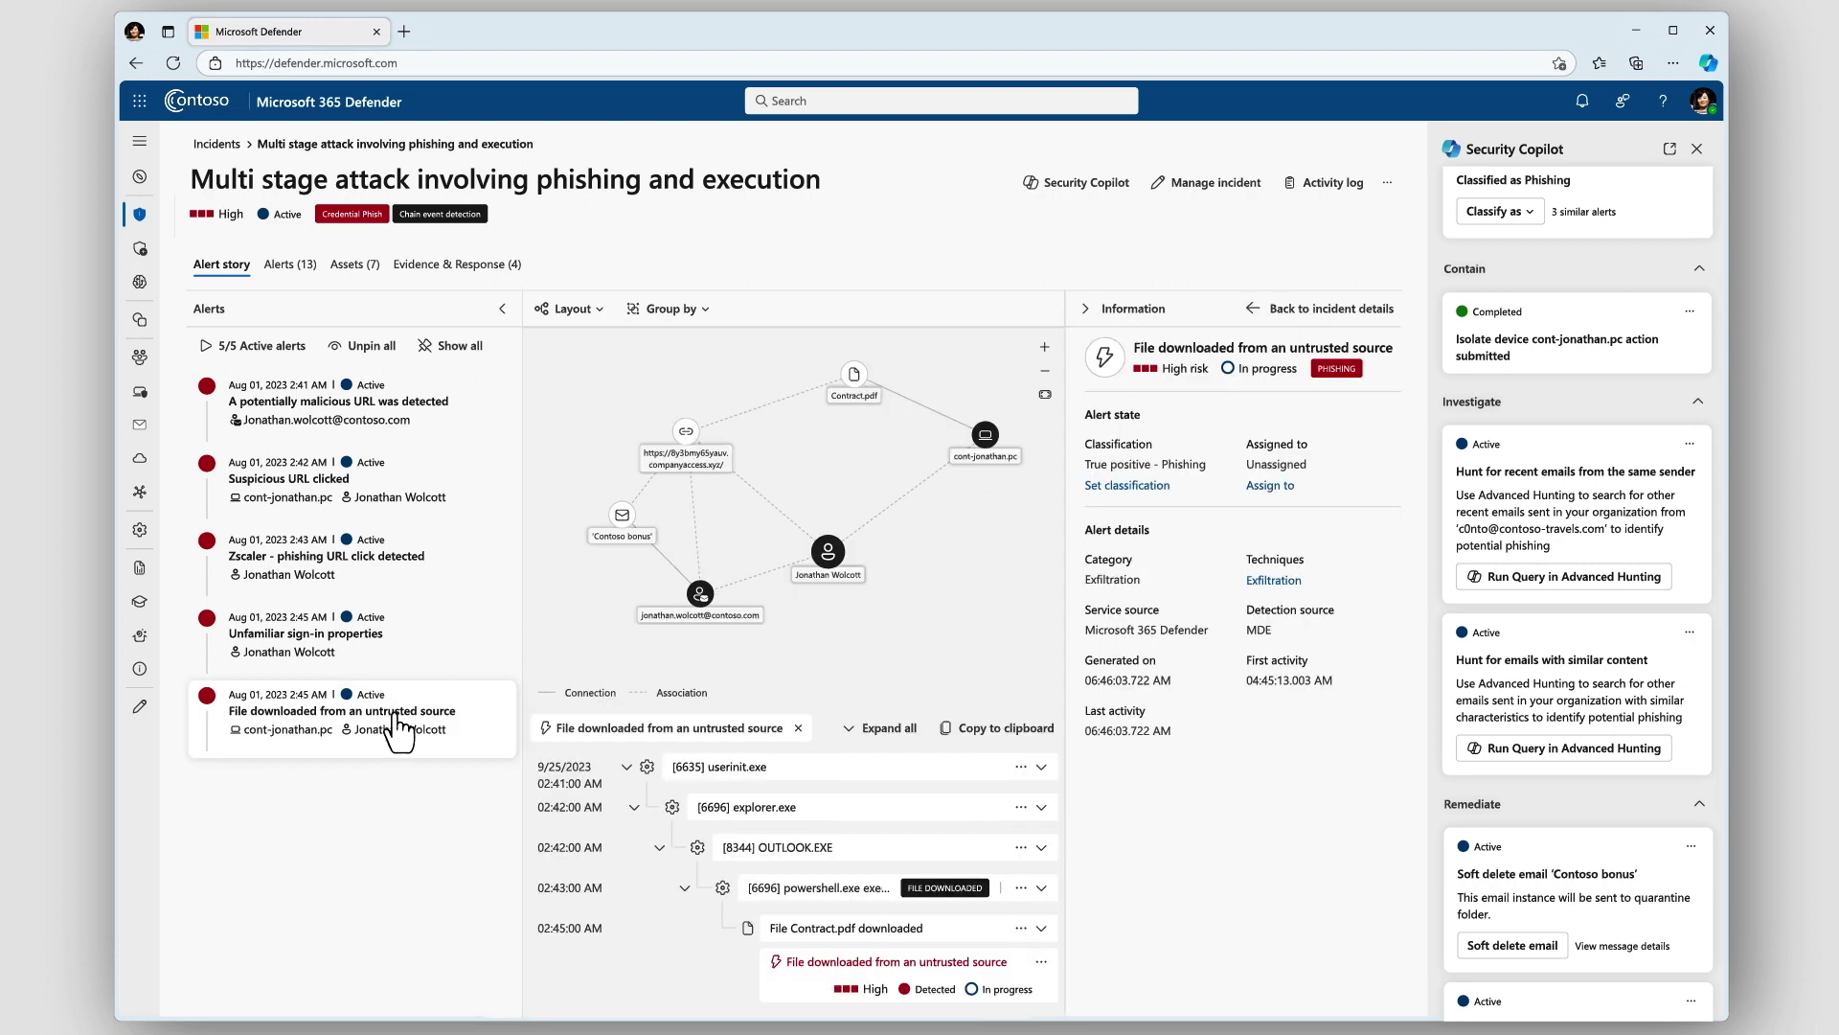
# Expand the powershell.exe command line and have Copilot decode the obfuscated script, showing its source
pyautogui.click(502, 310)
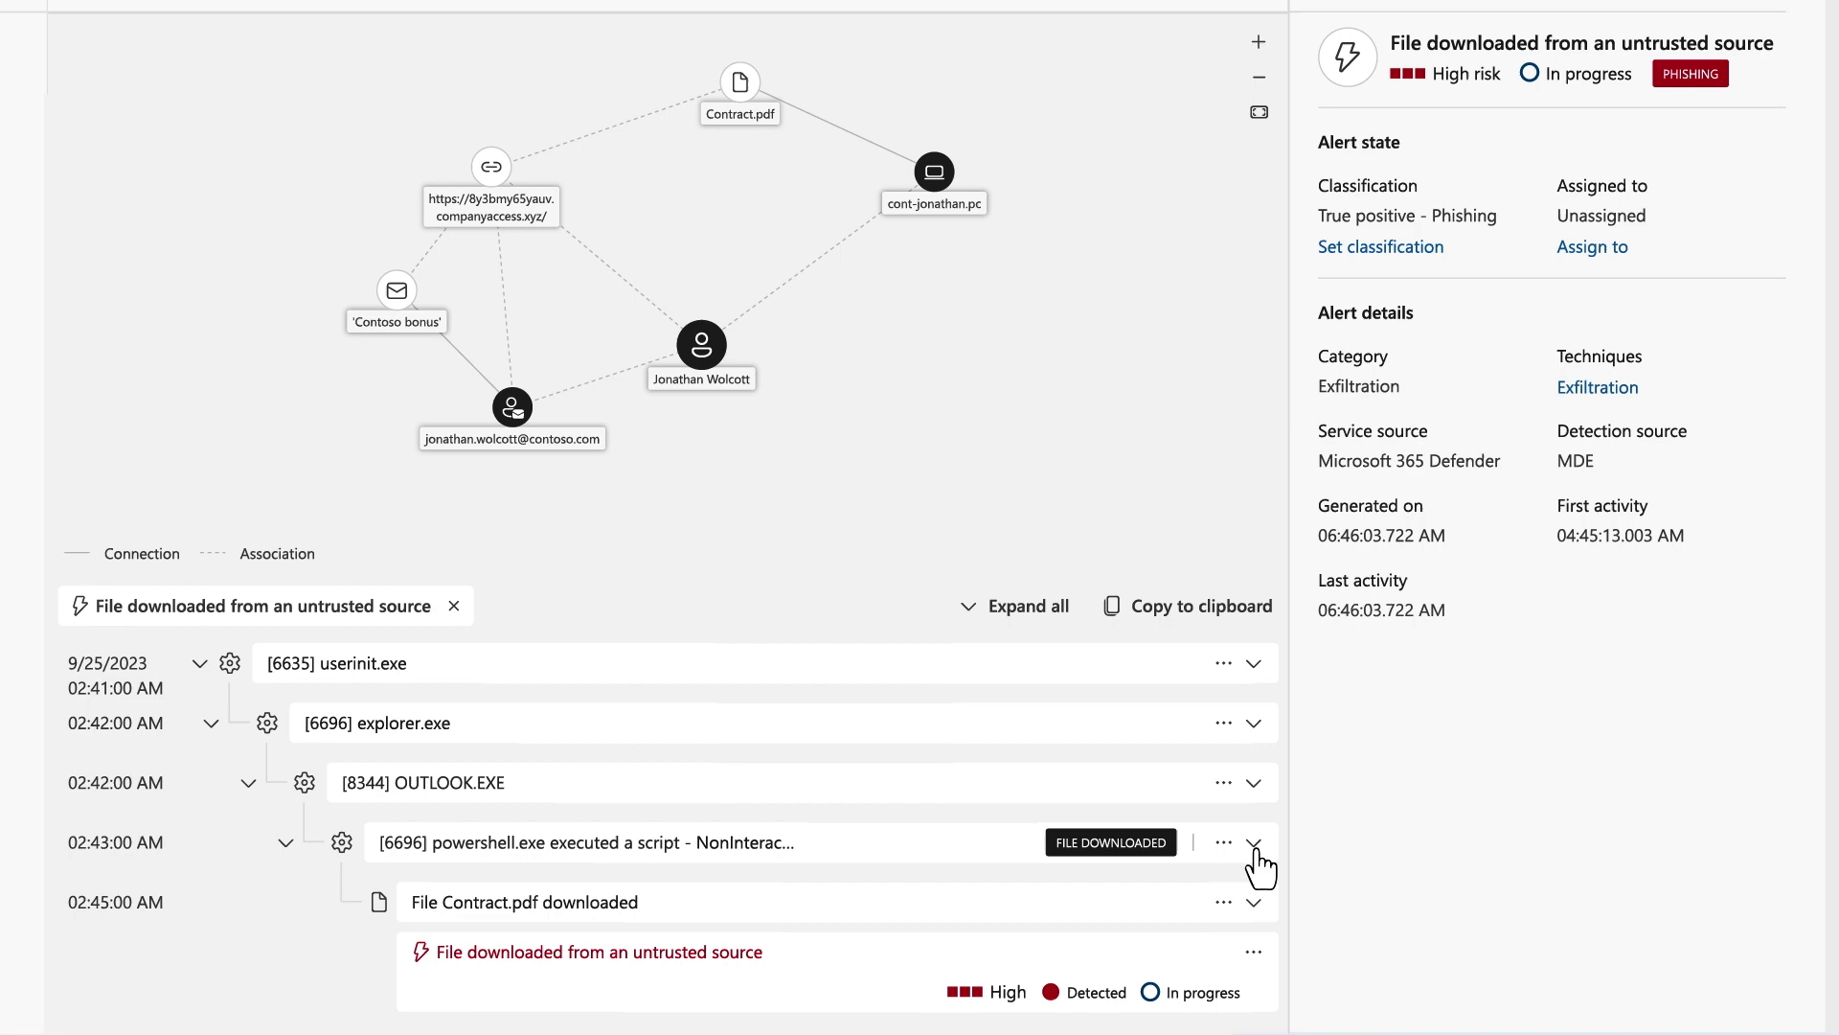
pyautogui.click(1042, 887)
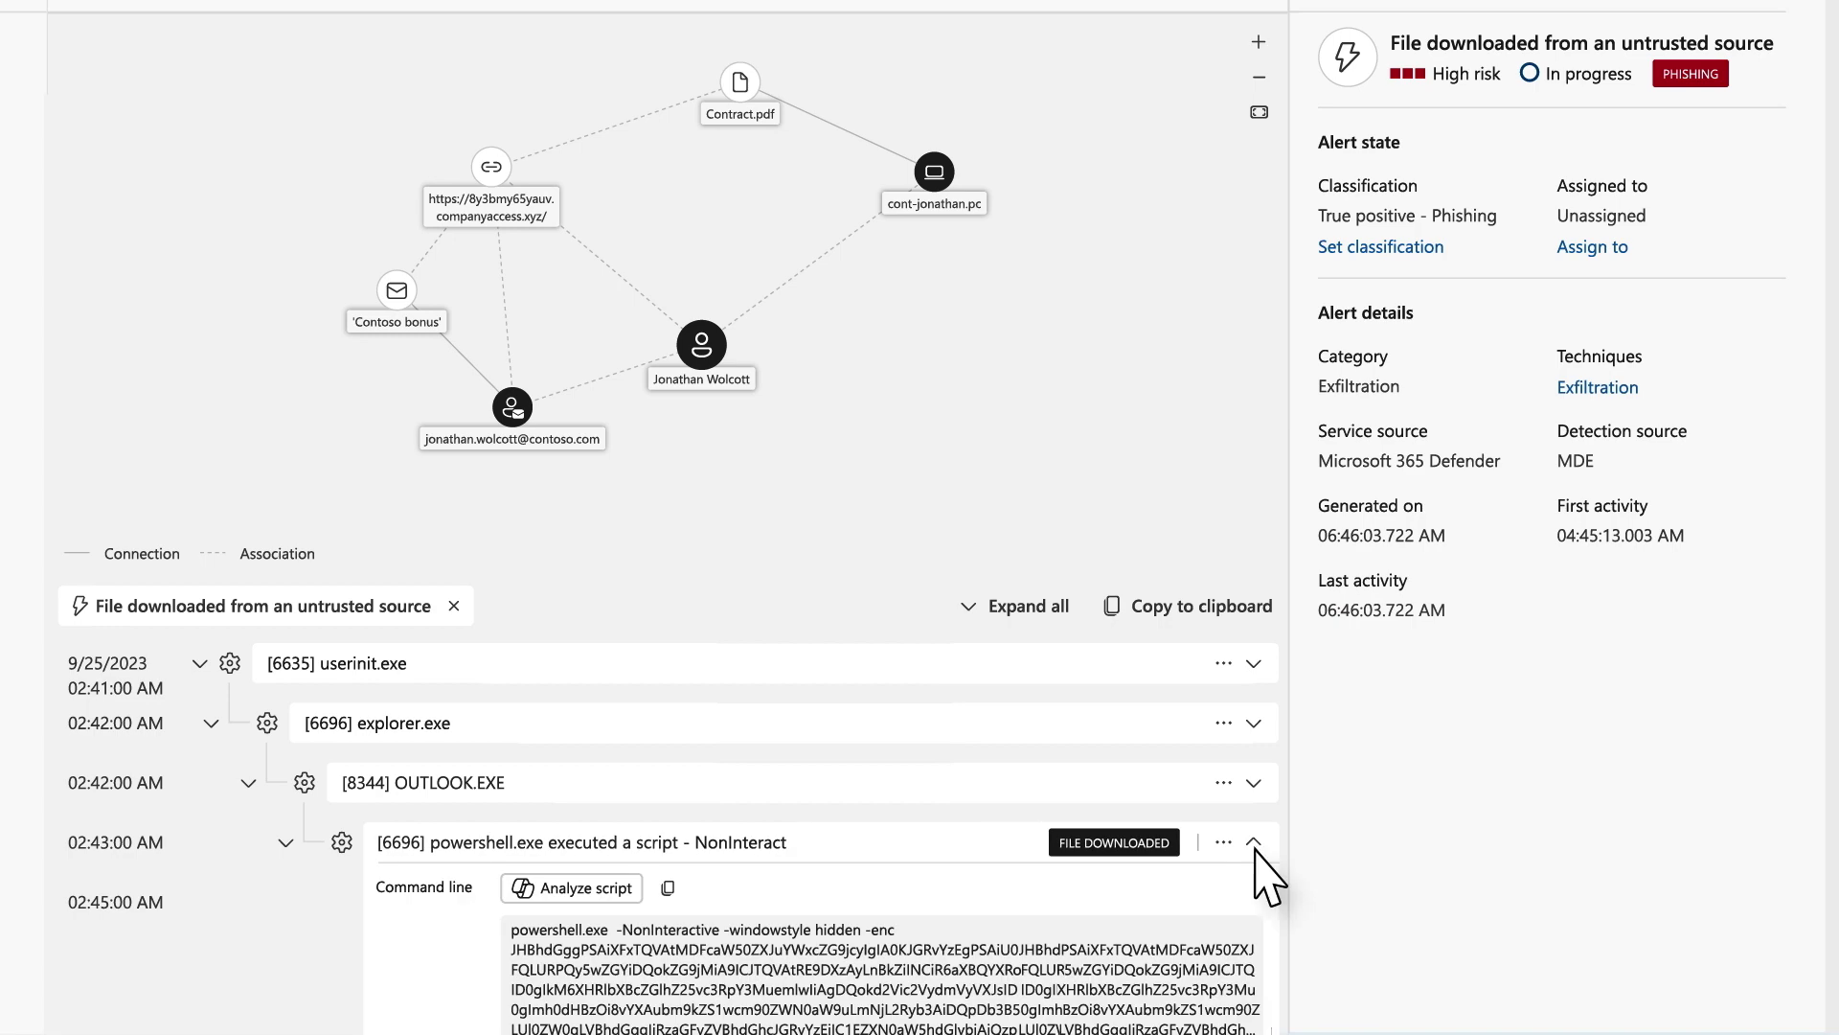
pyautogui.scroll(-3, 1266, 877)
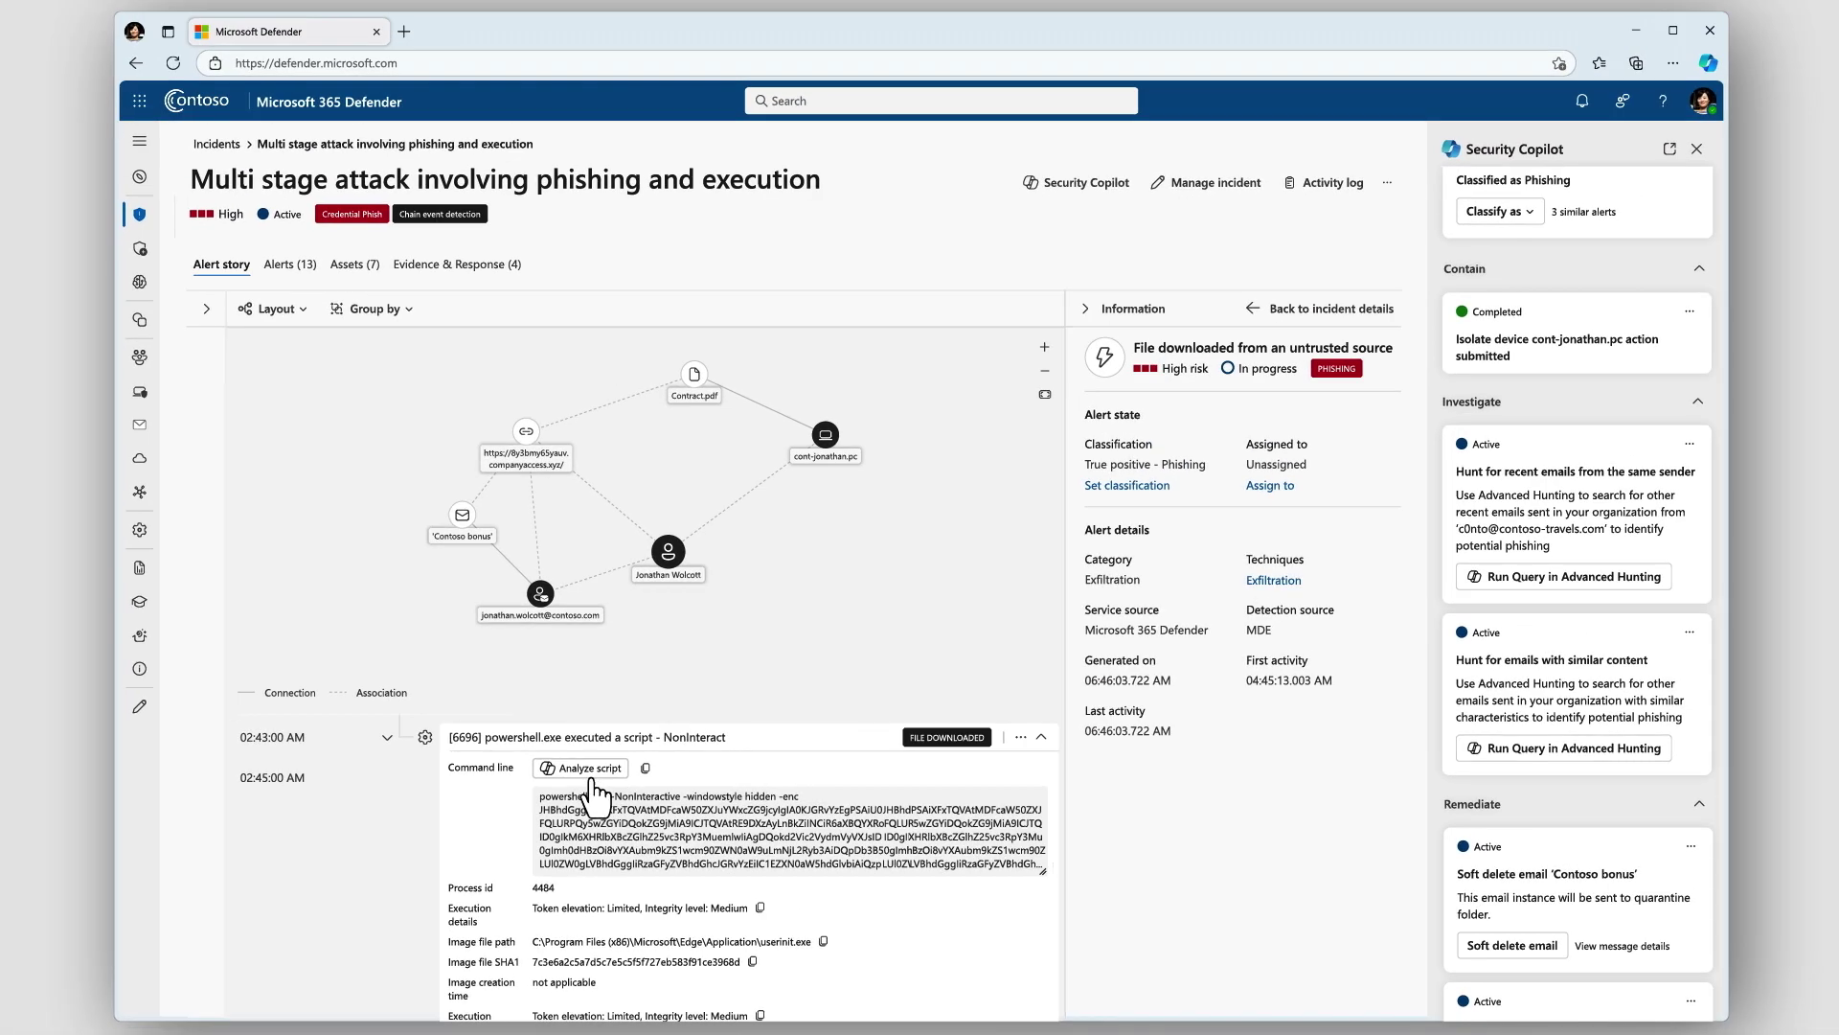
pyautogui.click(583, 781)
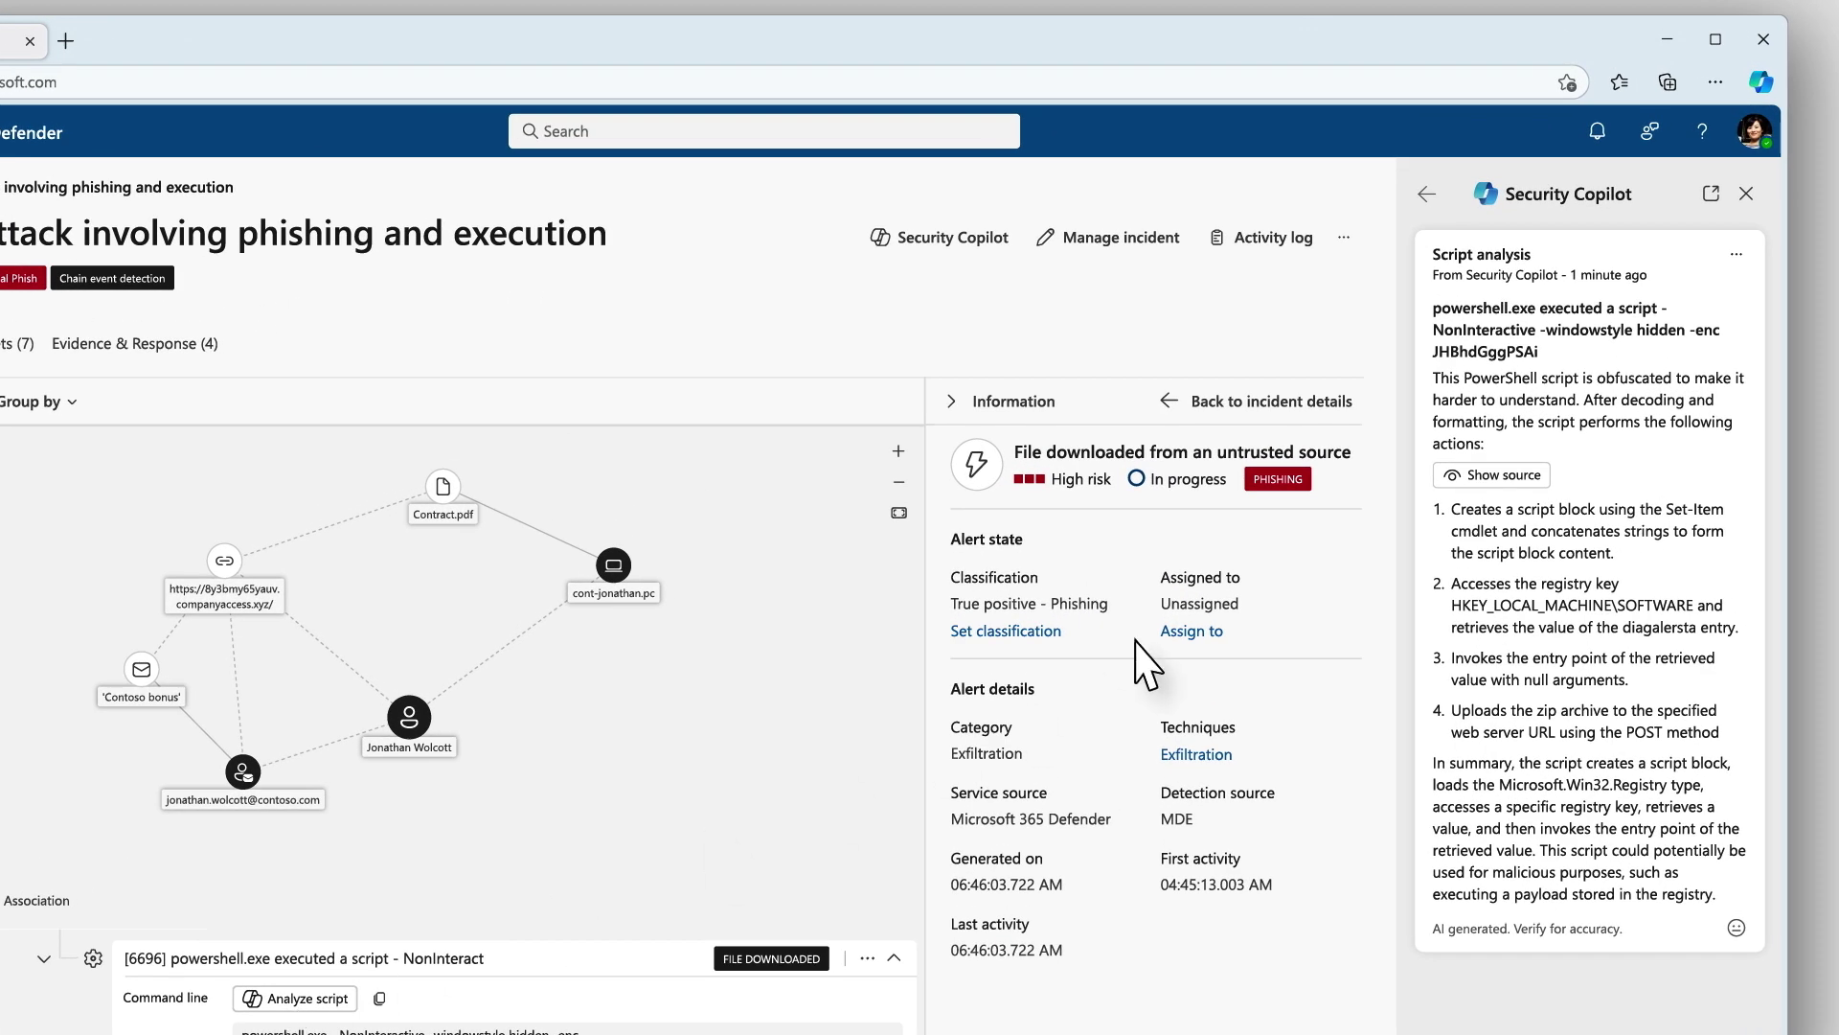
pyautogui.click(1494, 476)
pyautogui.scroll(-1, 1512, 383)
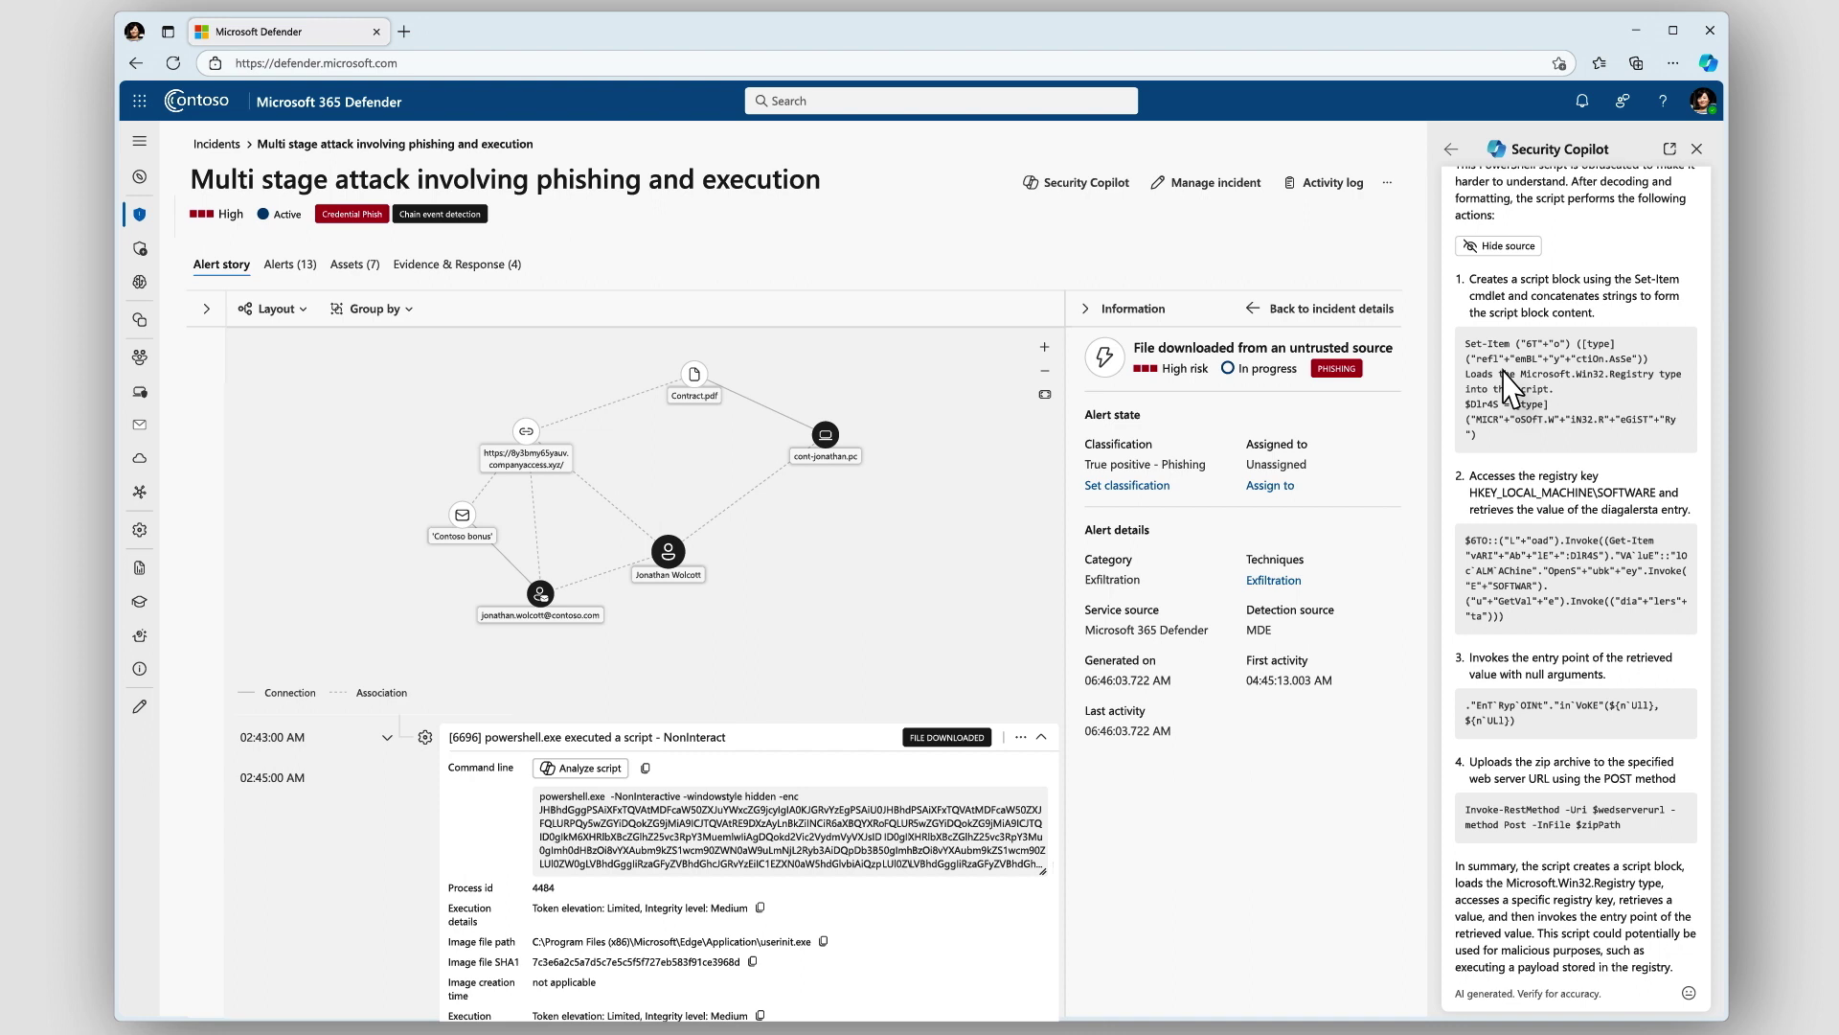
pyautogui.click(1451, 150)
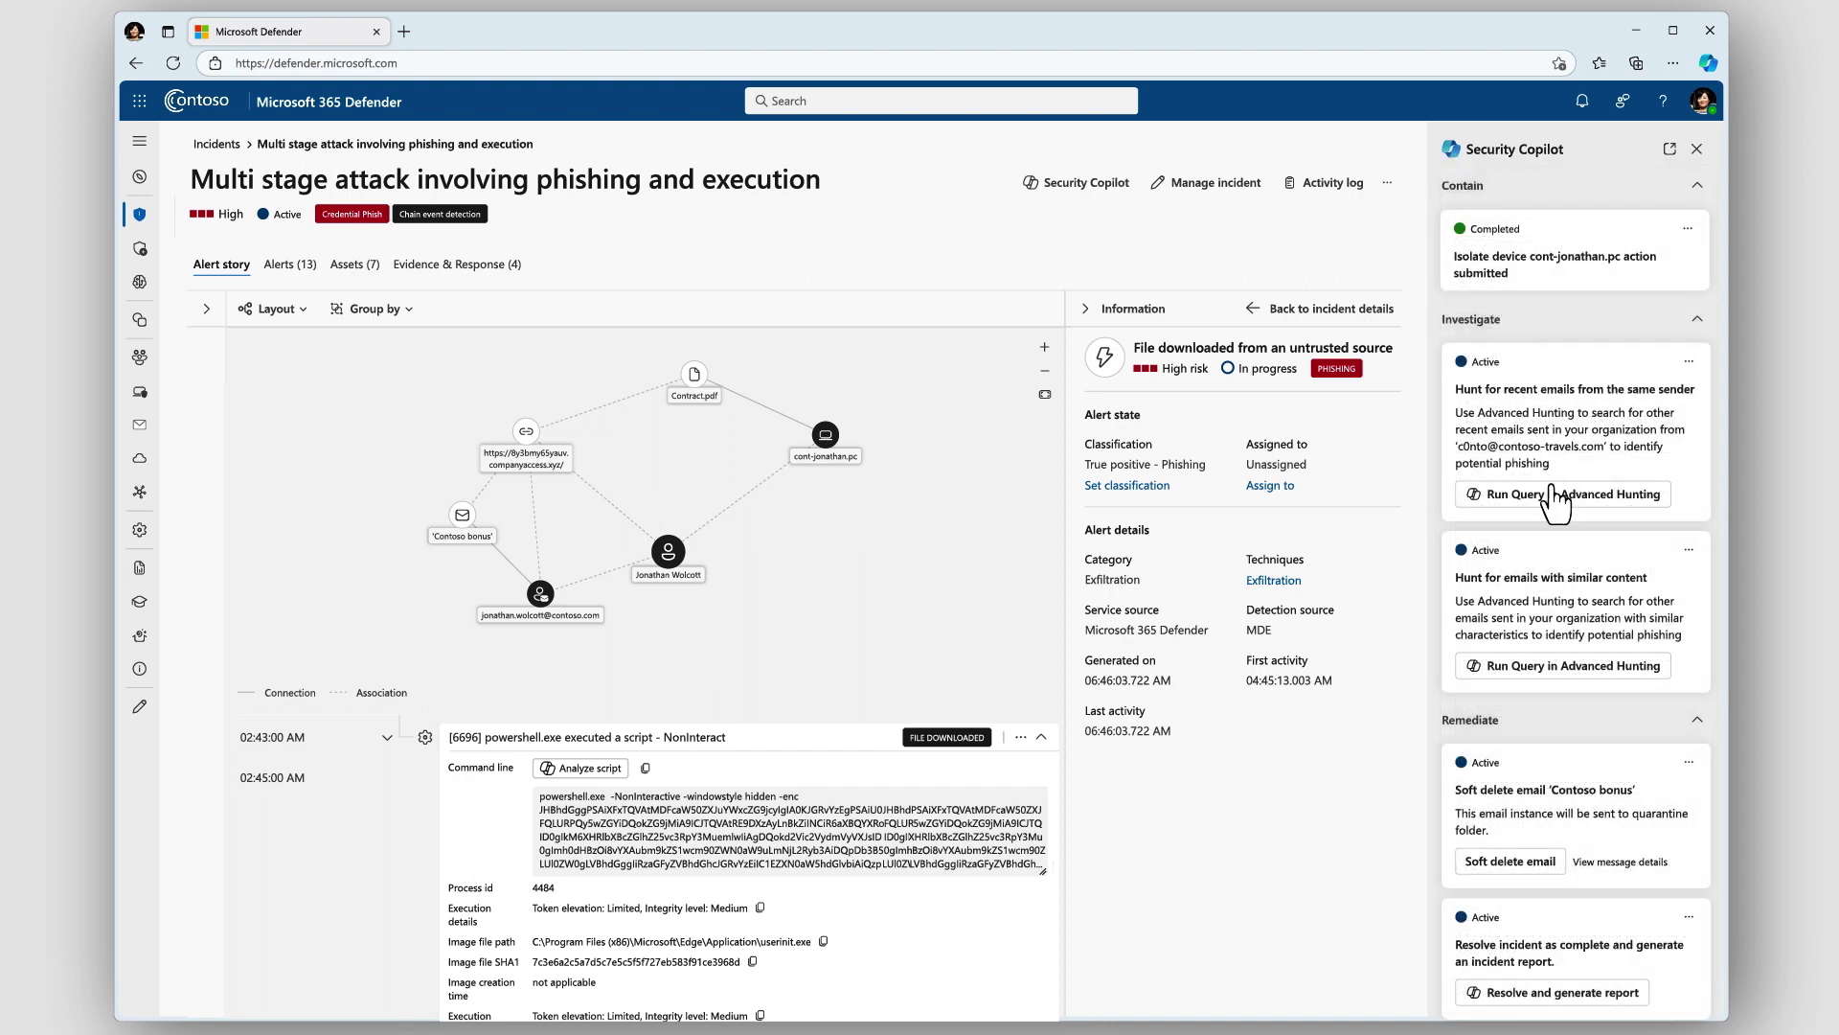
# Run the same-sender email hunting query and extend it to return recipients' URL clicks
pyautogui.click(1561, 518)
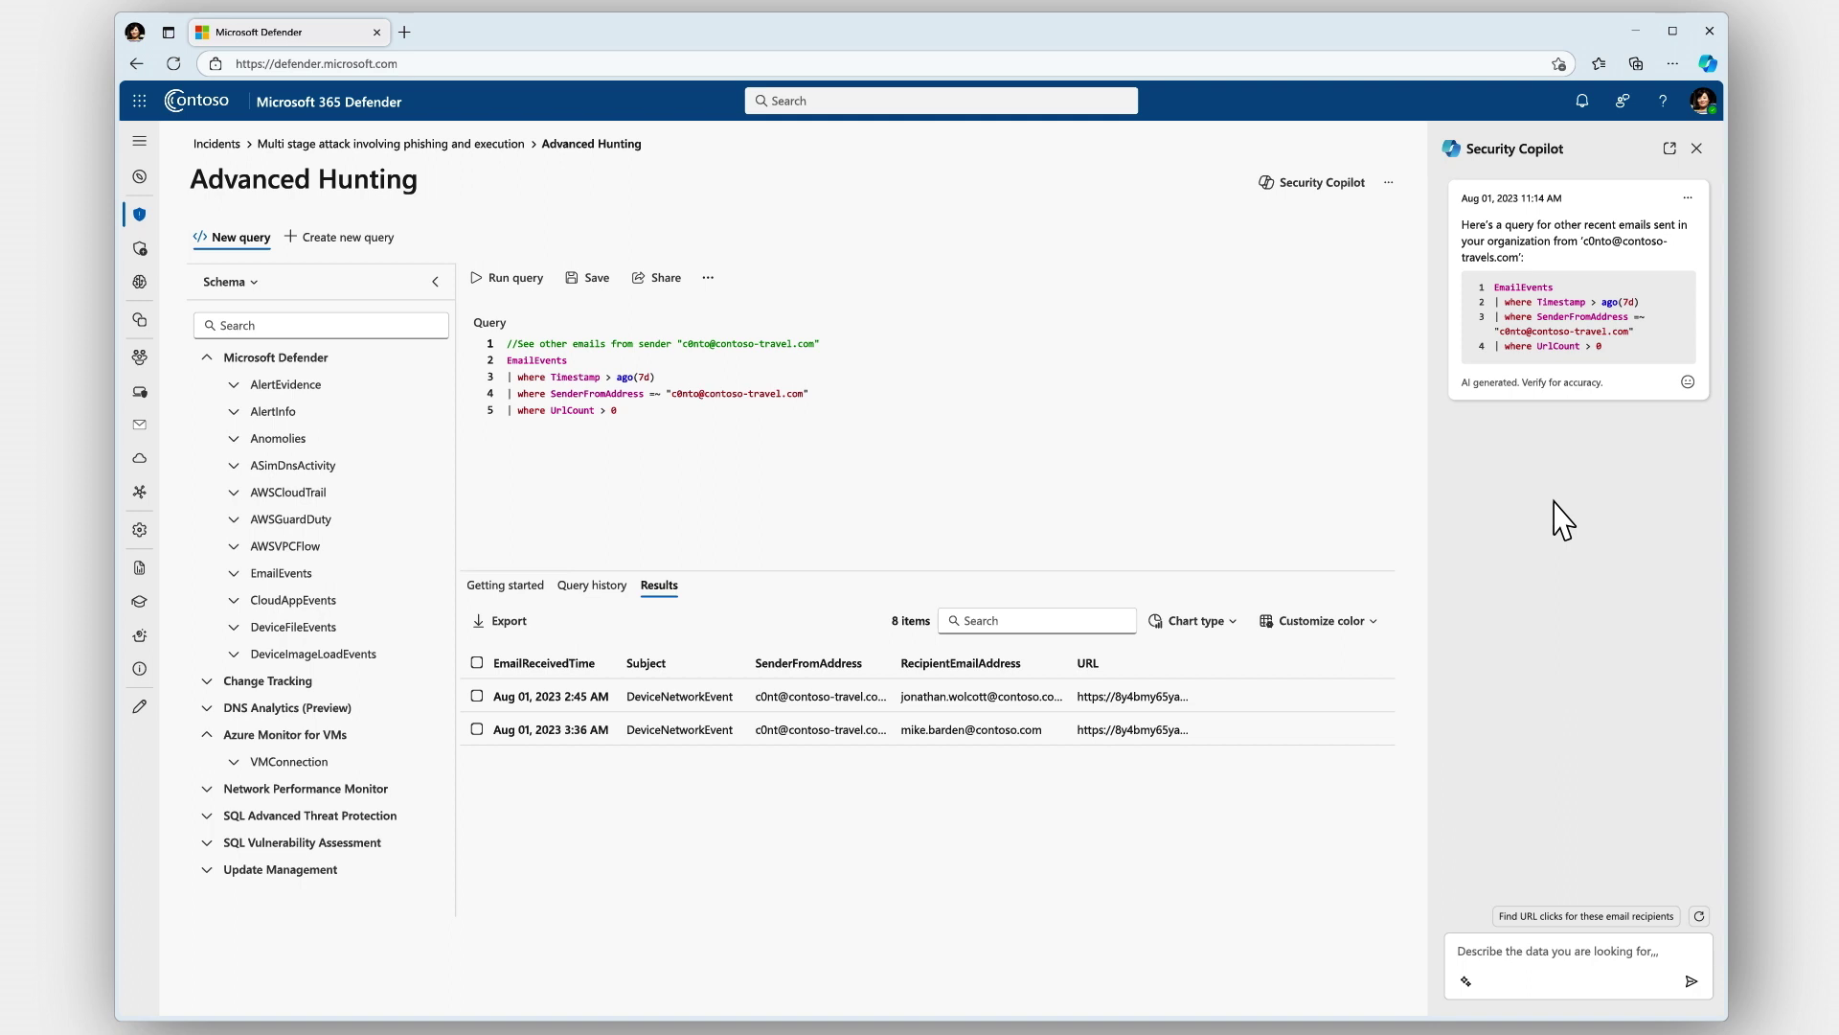
pyautogui.click(1667, 916)
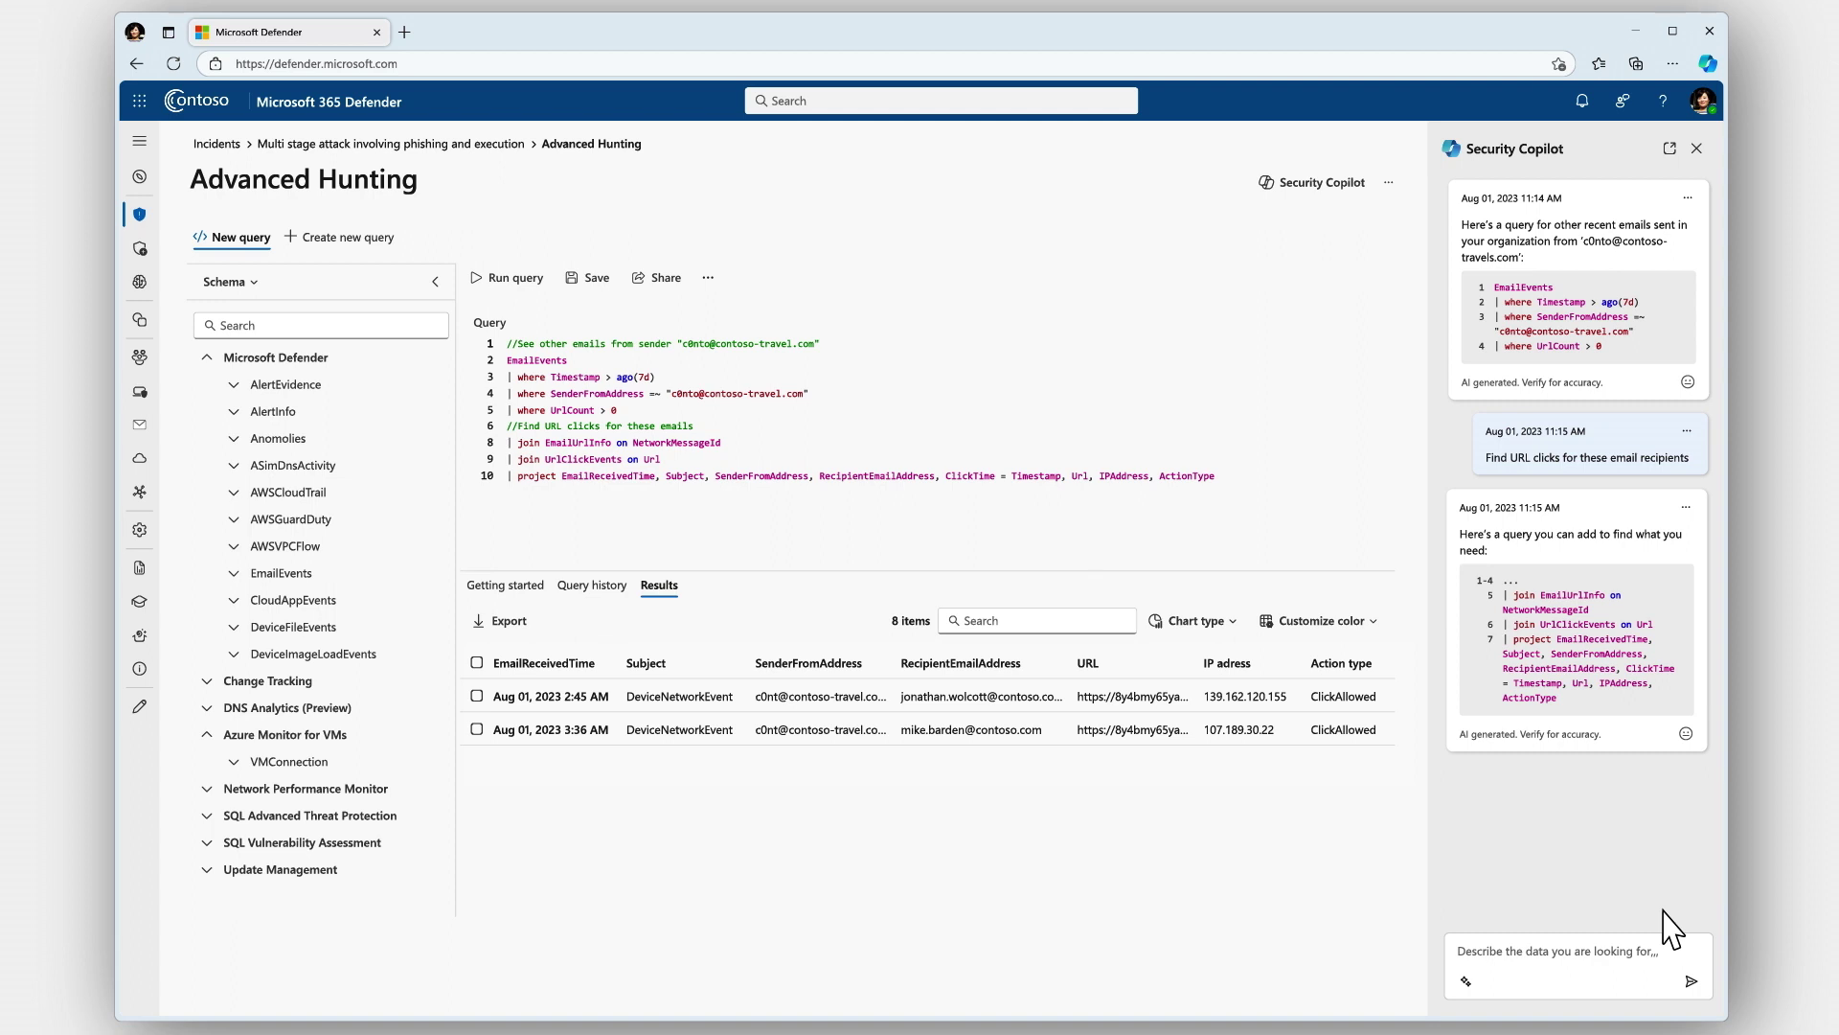
# Link the second recipient's URL click to 'Multi stage attack involving phishing and execution' as a 'Suspicious URL clicked by' alert naming that recipient
pyautogui.click(476, 730)
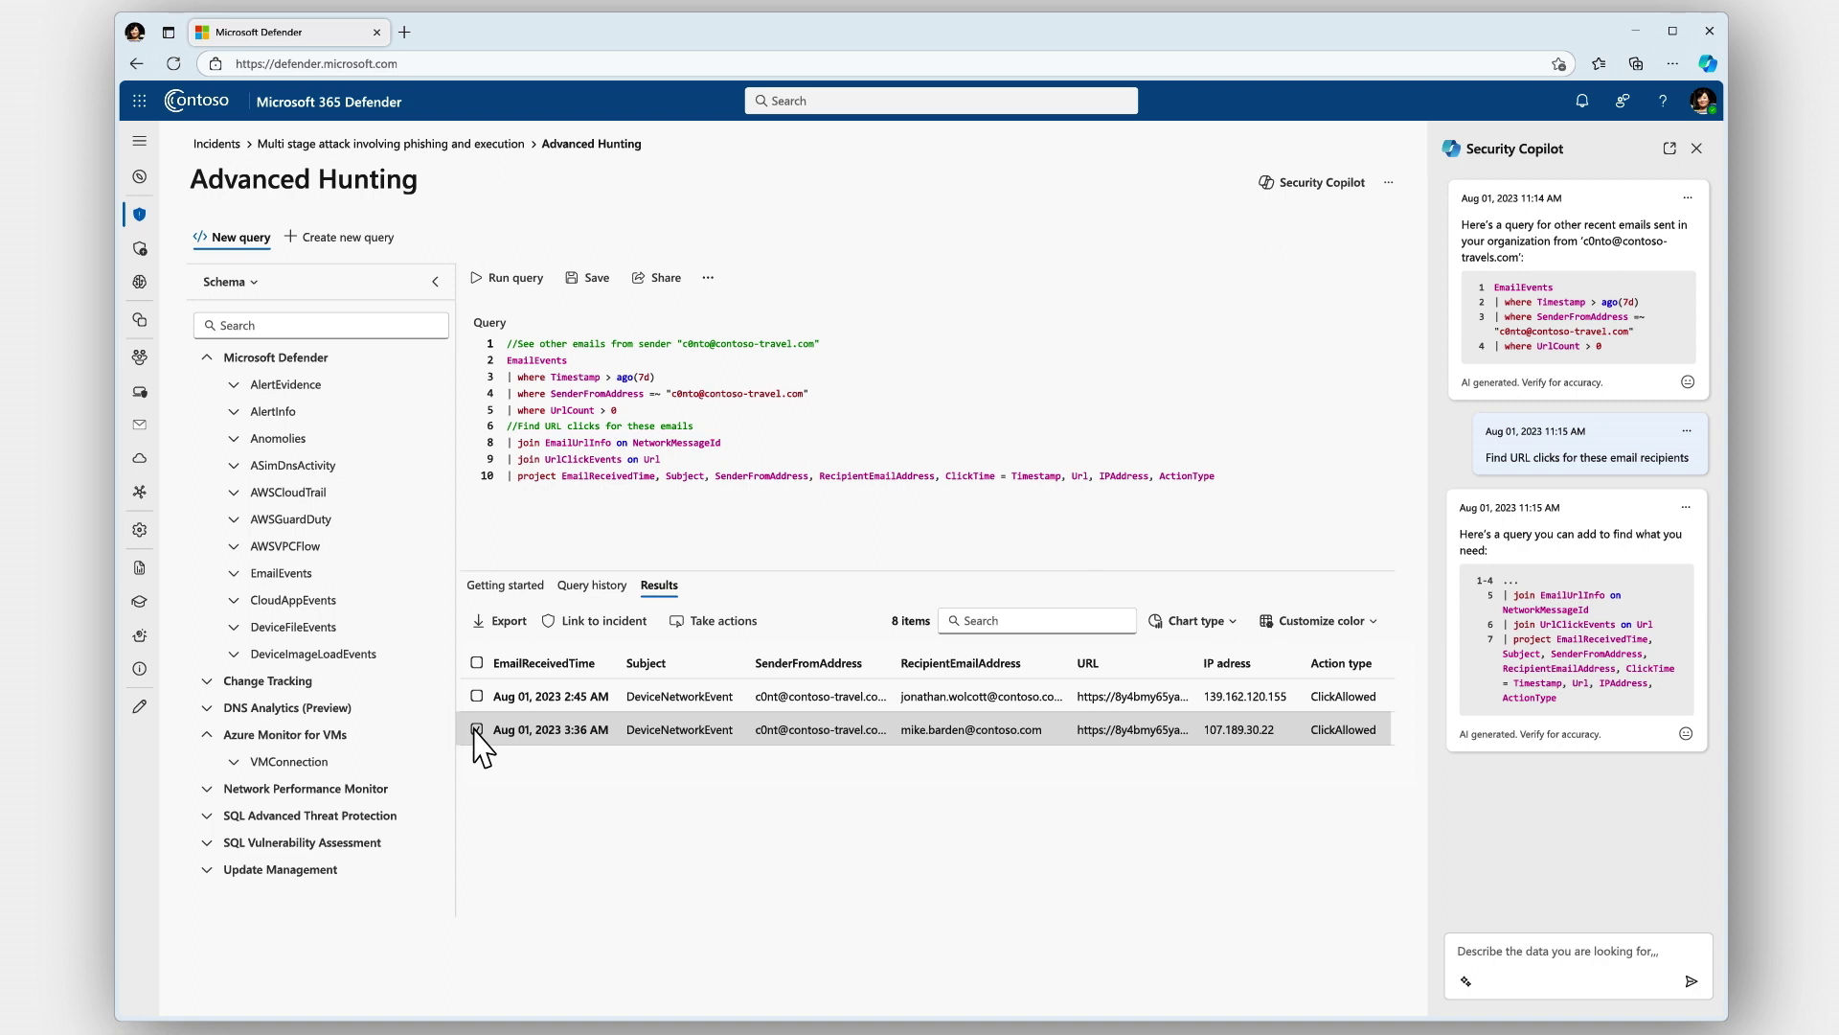
pyautogui.click(587, 622)
pyautogui.click(956, 302)
pyautogui.write('Multi stage attack involving phishing and execution')
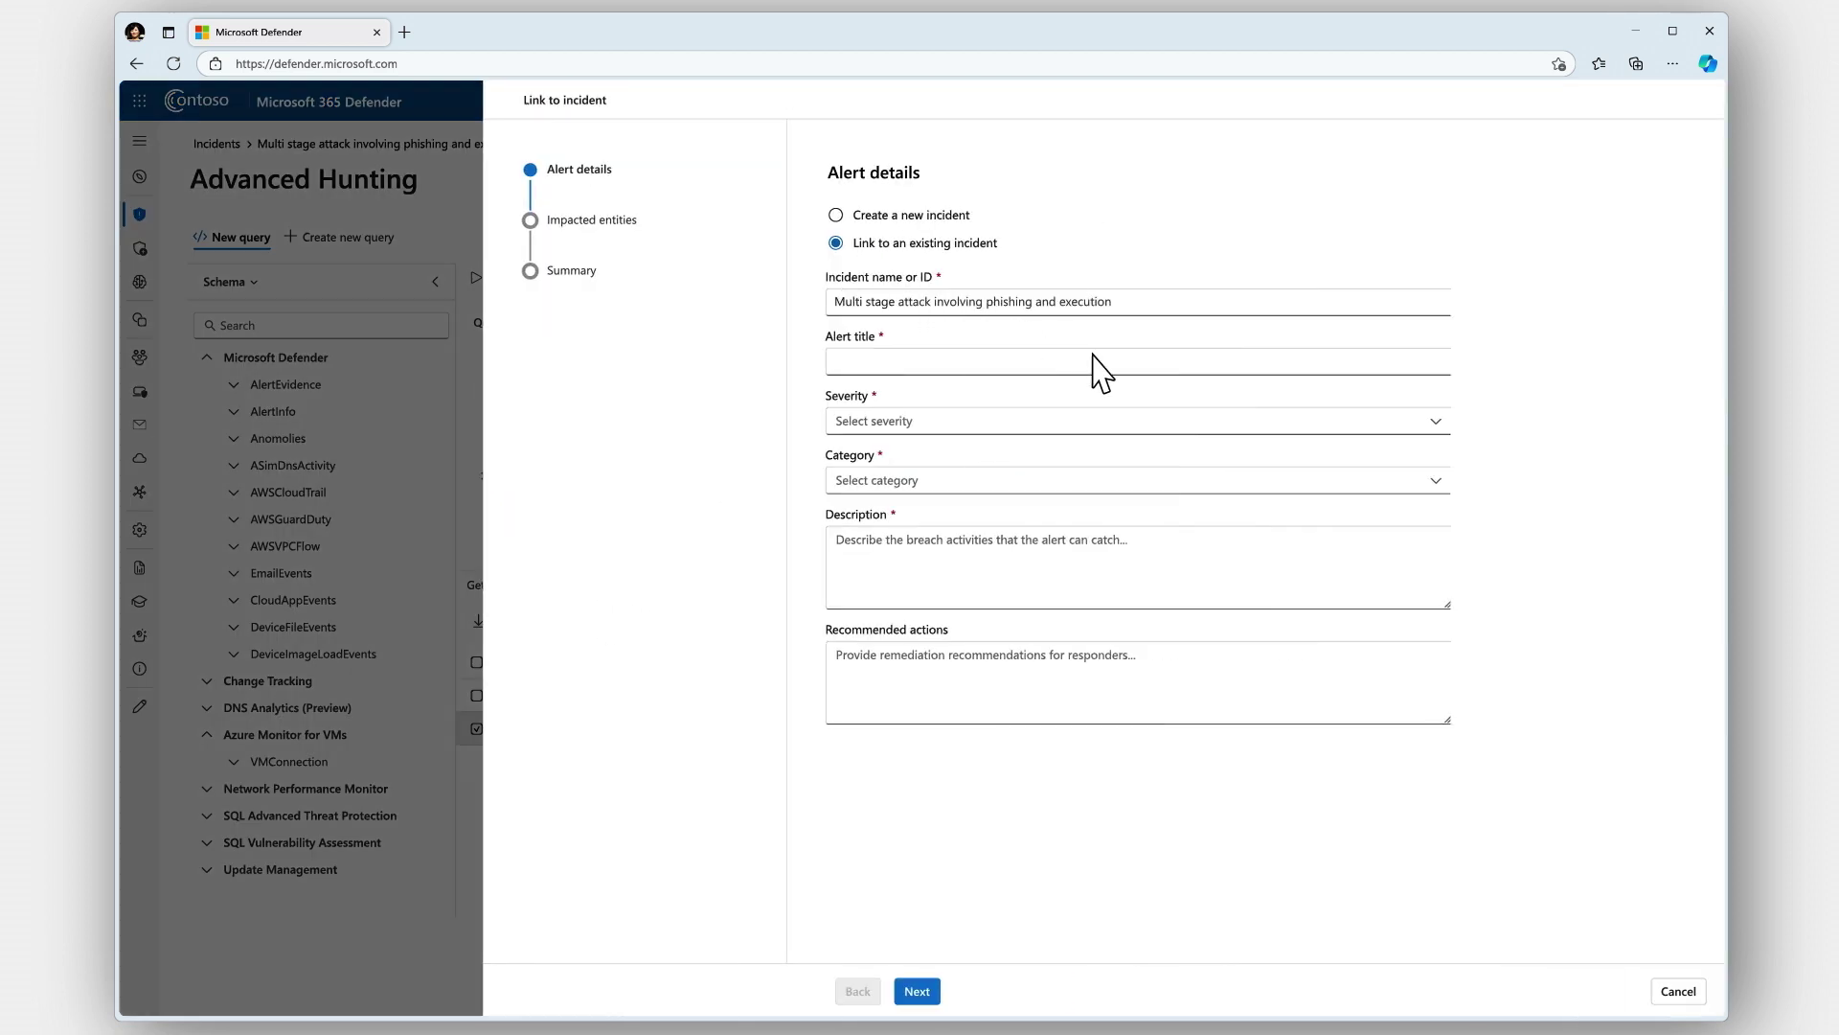
pyautogui.click(1100, 361)
pyautogui.click(916, 991)
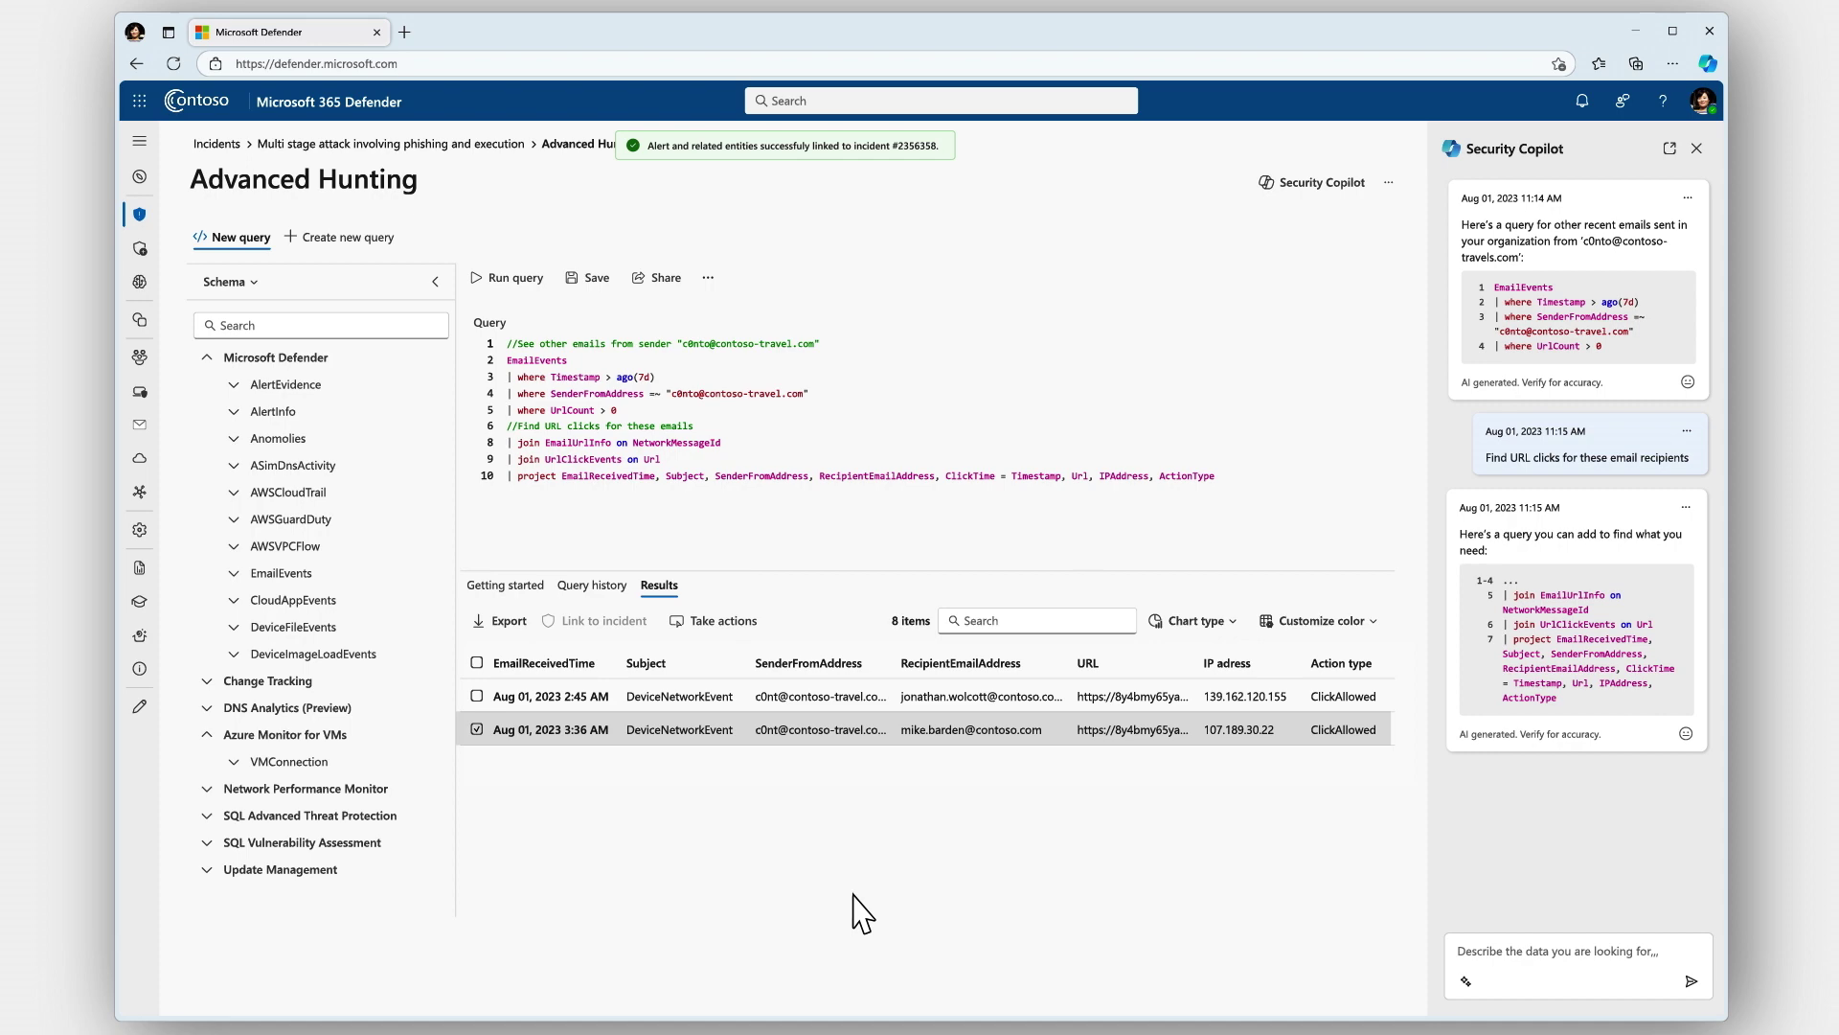
pyautogui.click(441, 144)
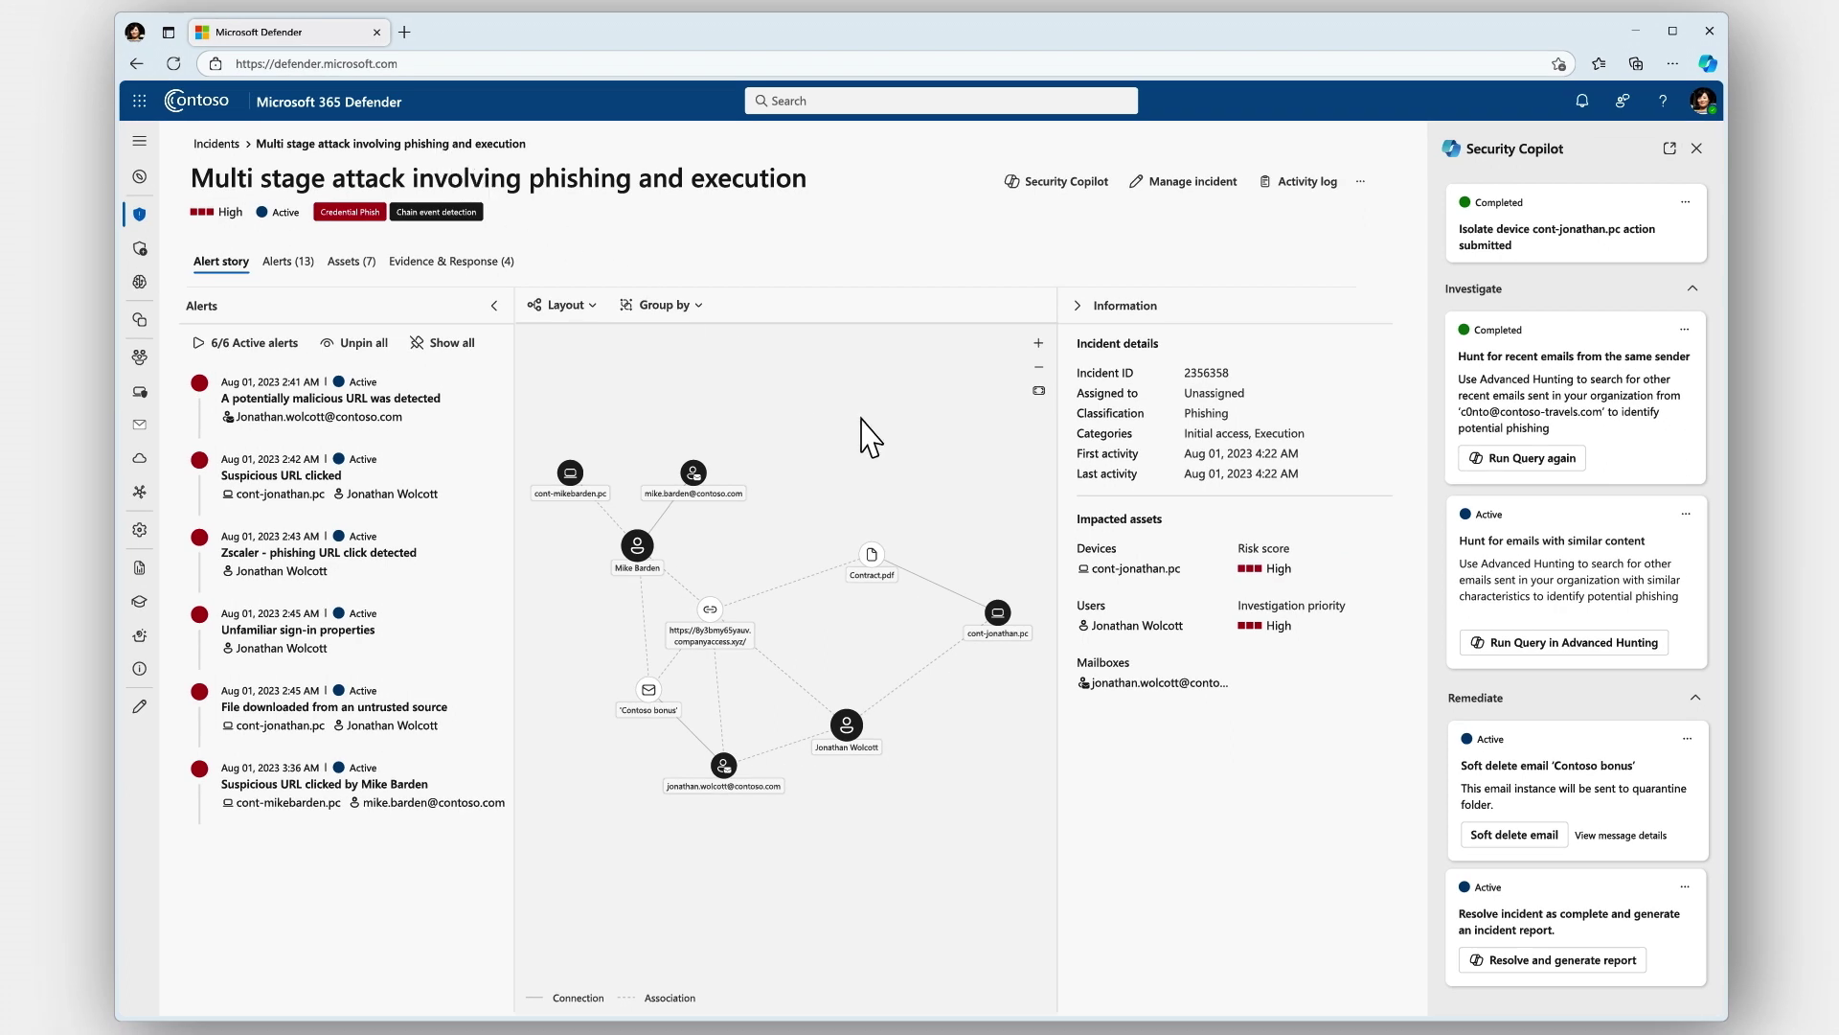
# Soft delete the 'Contoso bonus' phishing email, moving it to Soft deleted items
pyautogui.click(1511, 837)
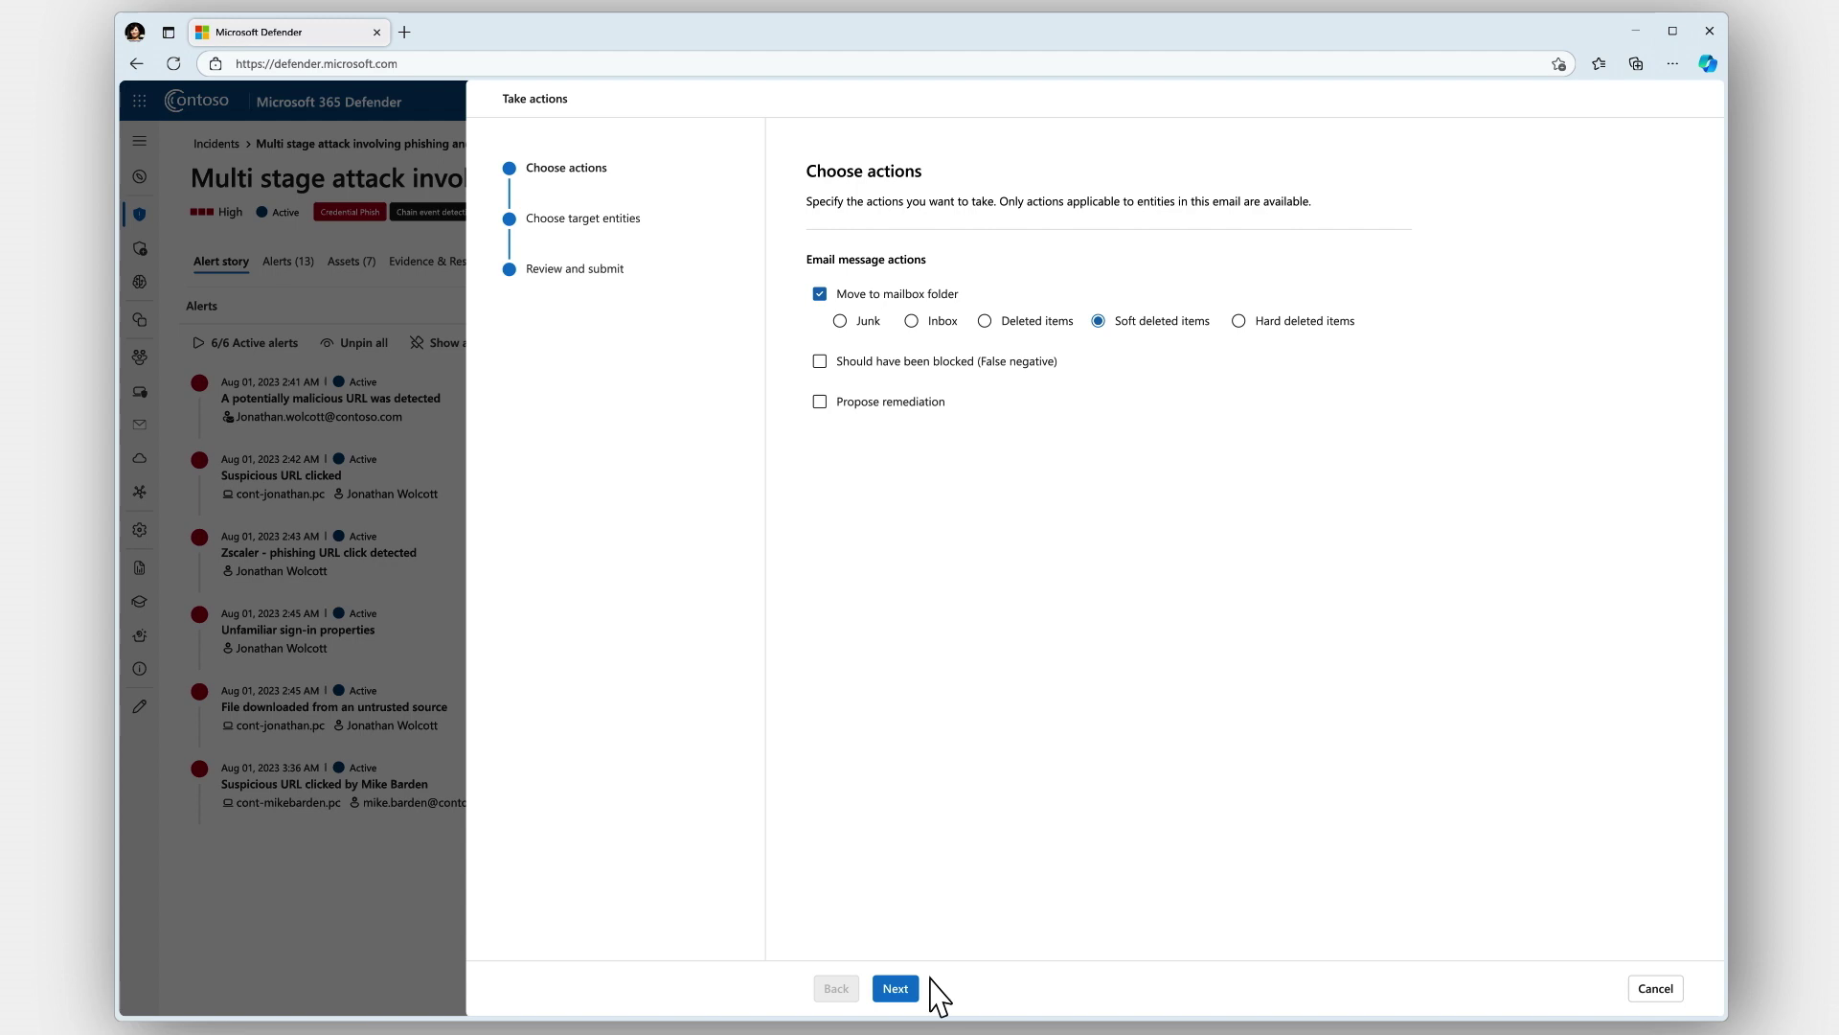
pyautogui.click(899, 988)
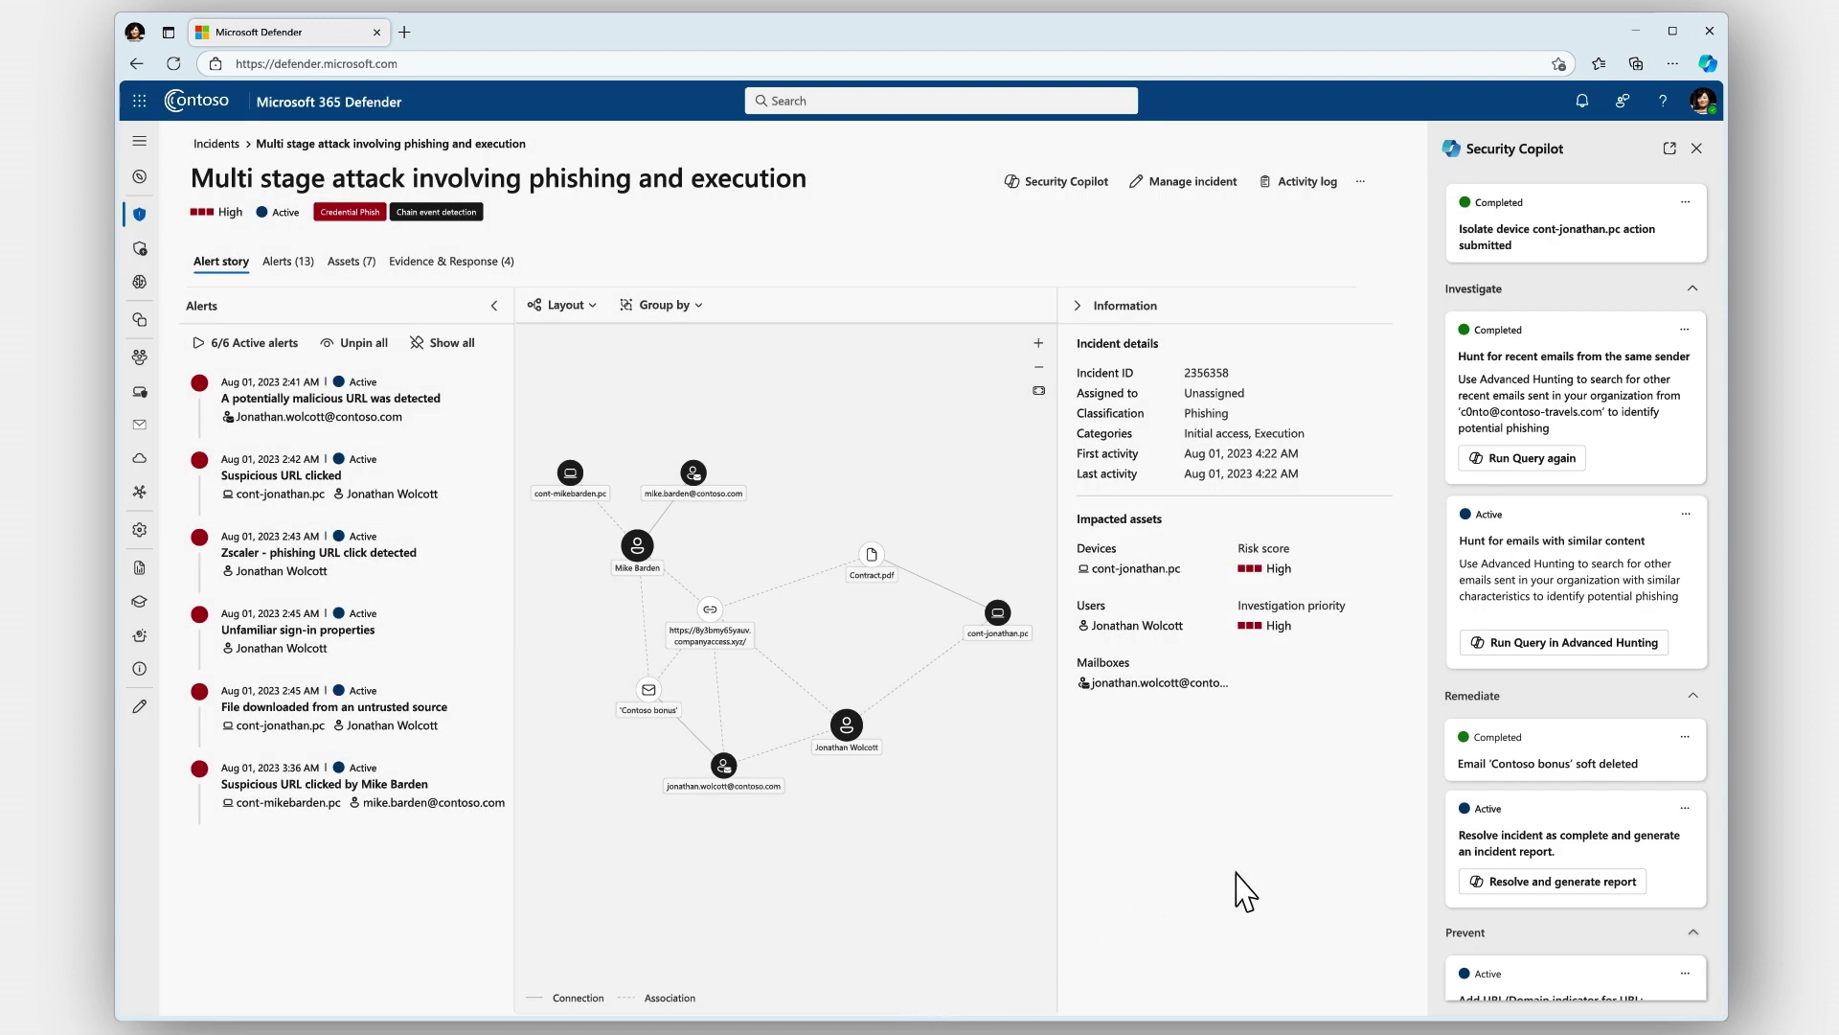
pyautogui.scroll(-1, 1595, 766)
pyautogui.scroll(-2, 1595, 771)
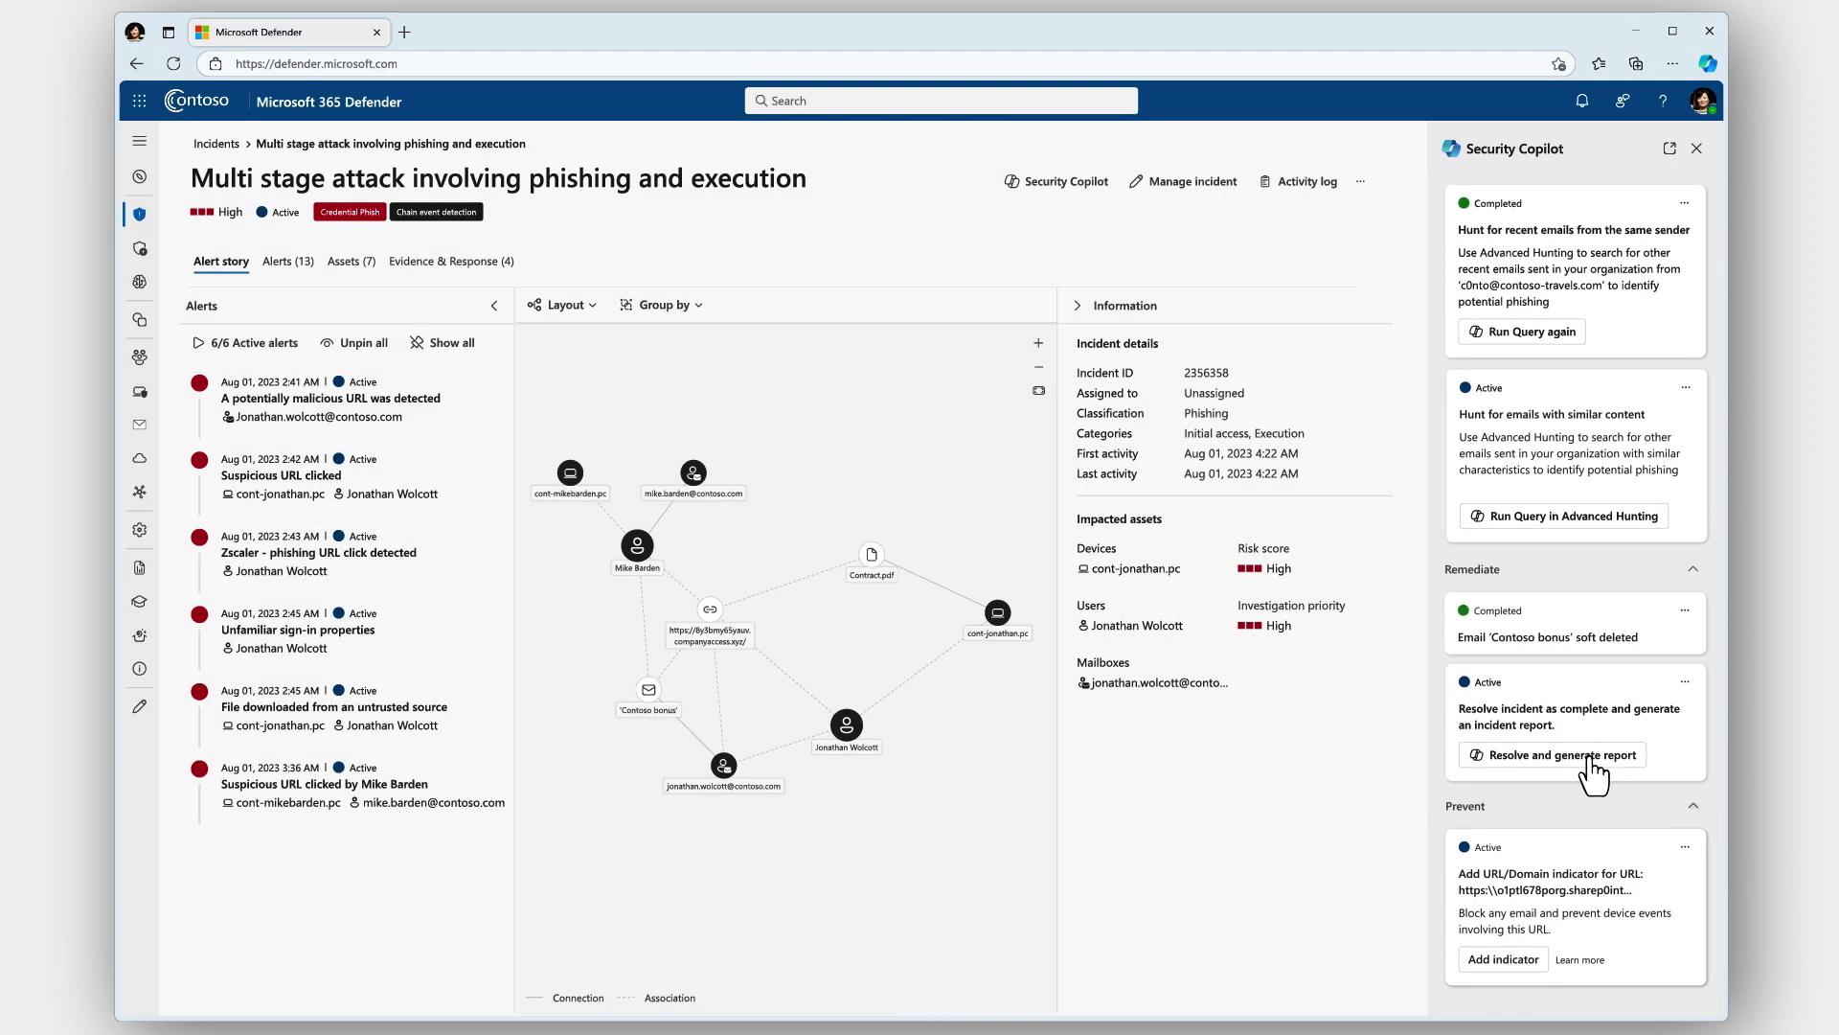
pyautogui.click(1591, 758)
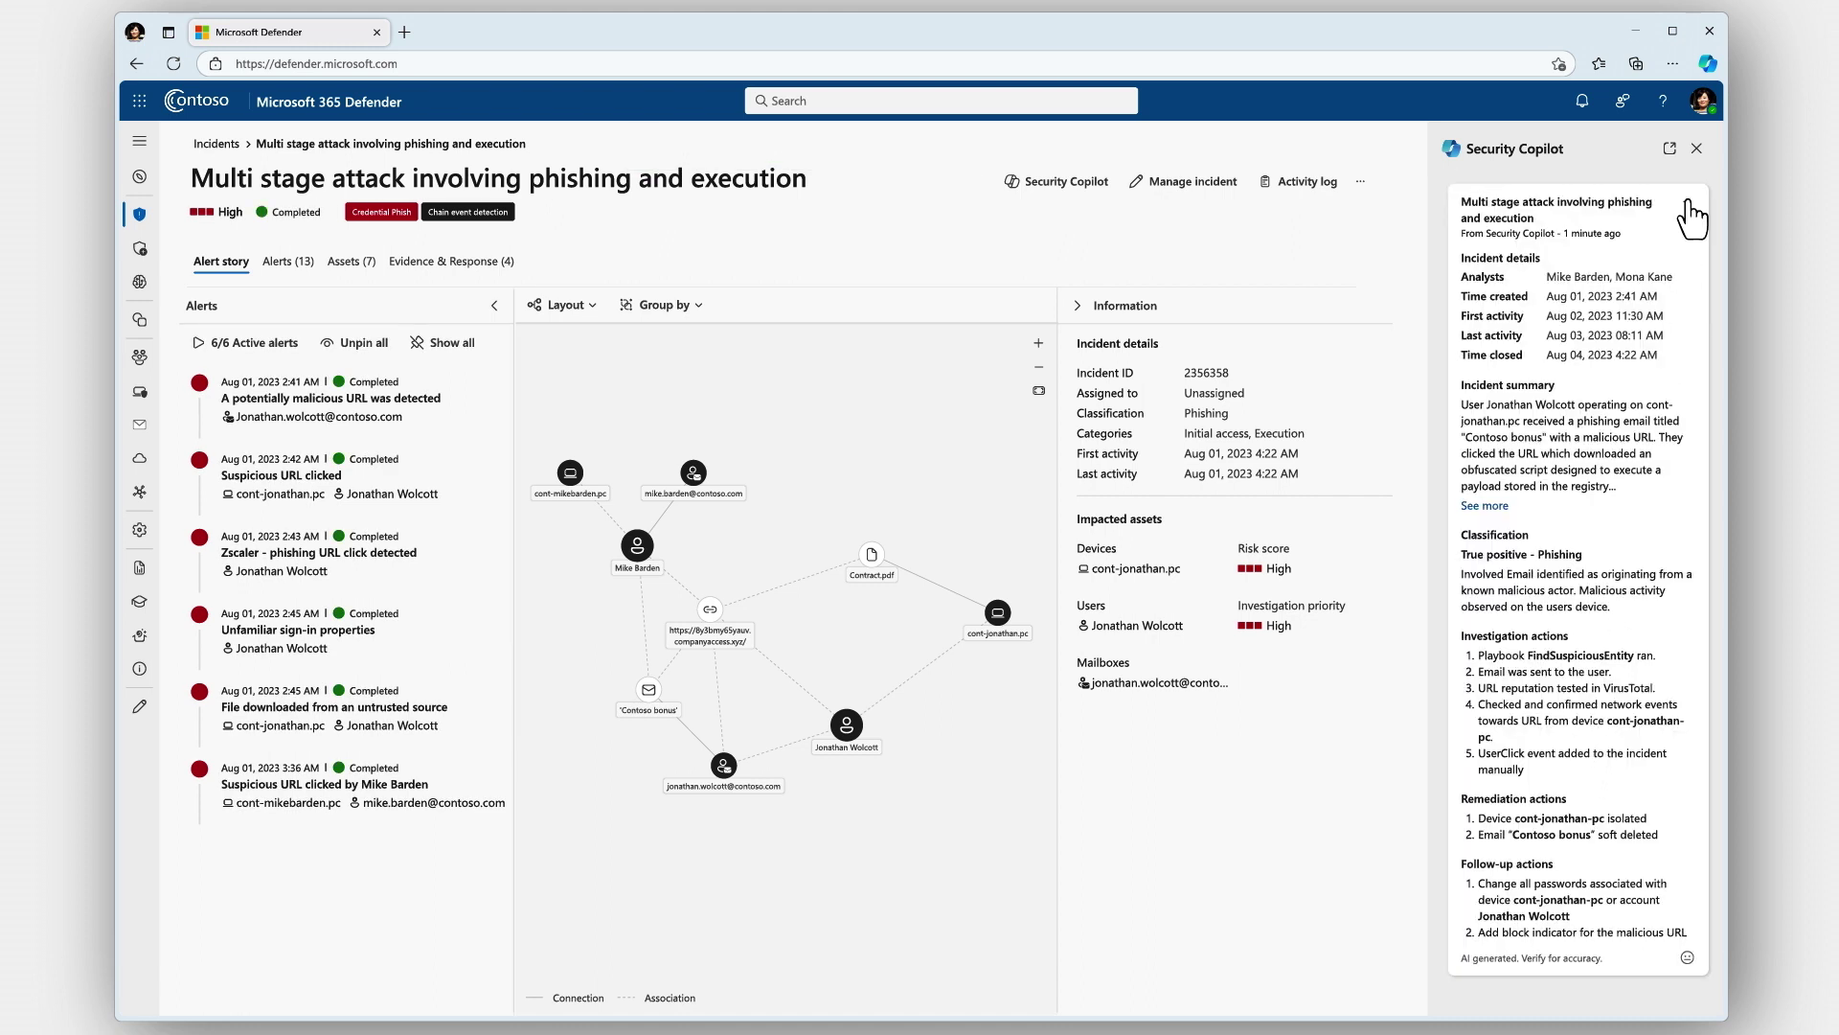
# Open the generated Copilot incident report's options menu and pick an option
pyautogui.click(1688, 202)
pyautogui.click(1453, 255)
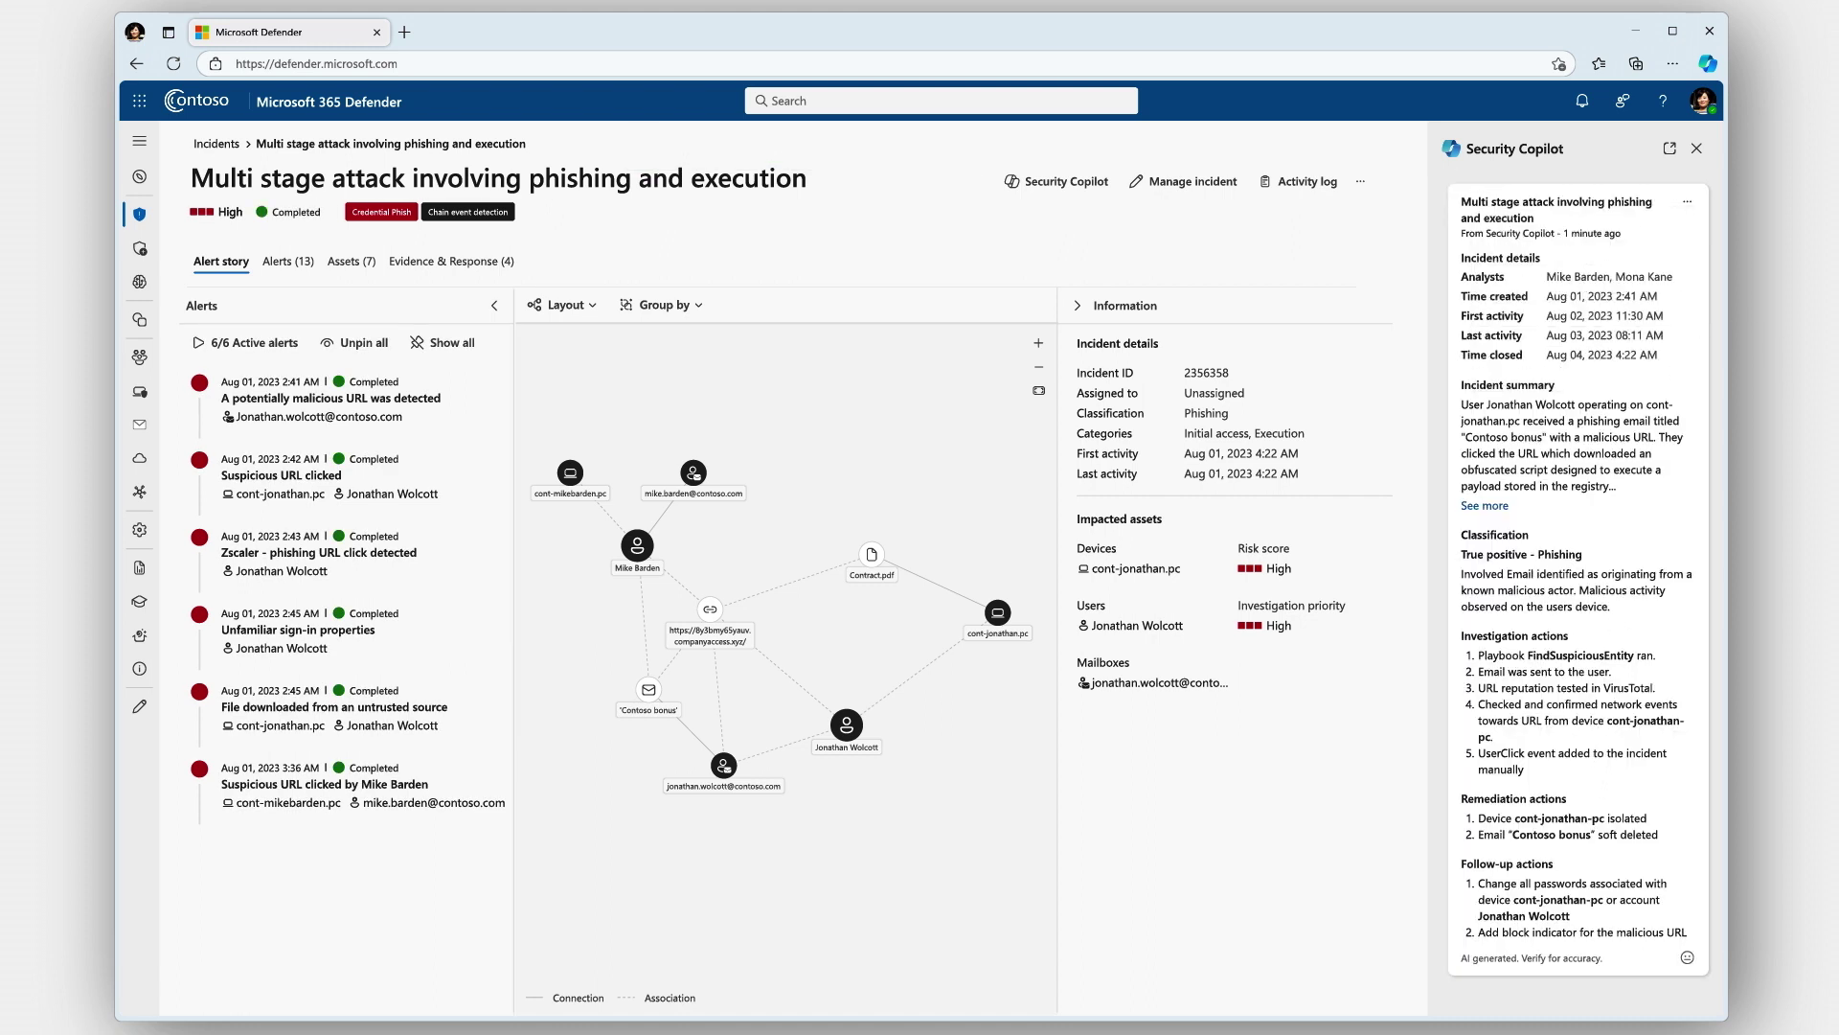